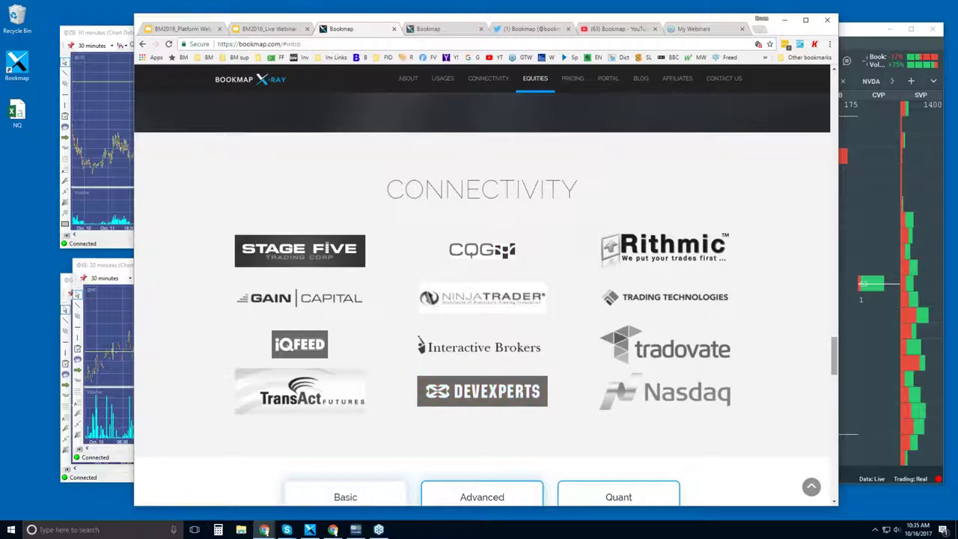
Review the Connectivity providers and the pricing plans on the Bookmap website.
mouse_move(837, 356)
left_mouse_down()
mouse_move(840, 379)
mouse_move(840, 366)
left_mouse_up()
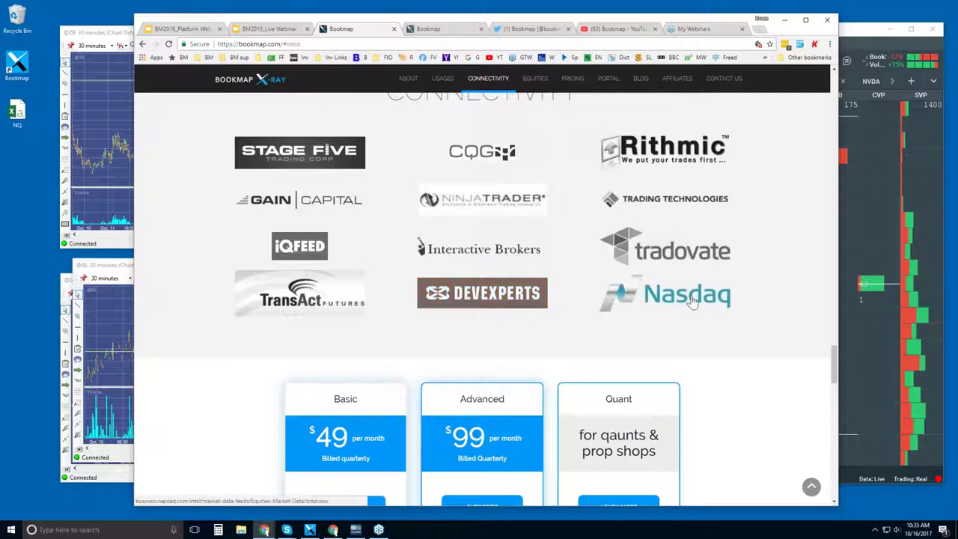
scroll(755, 331, "down", 4)
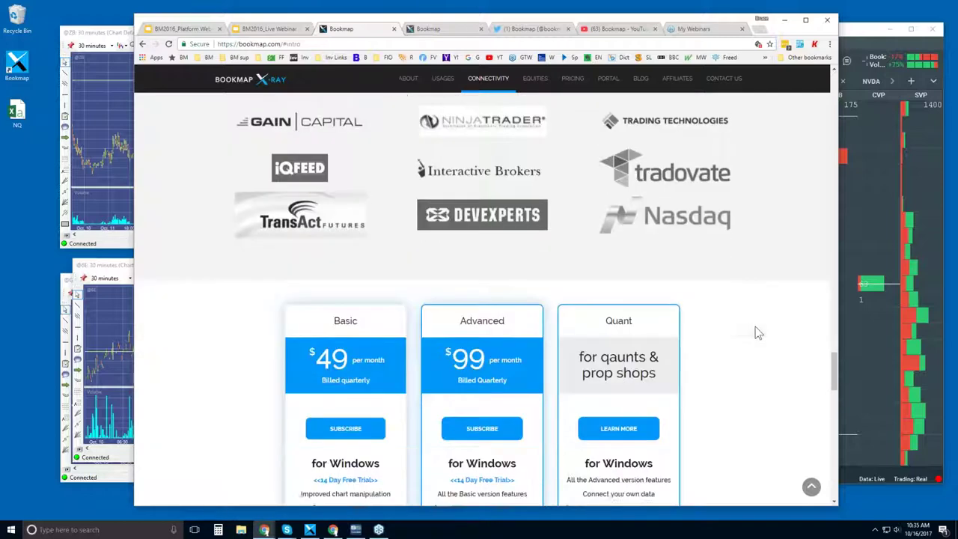
left_click_drag(838, 405, 838, 406)
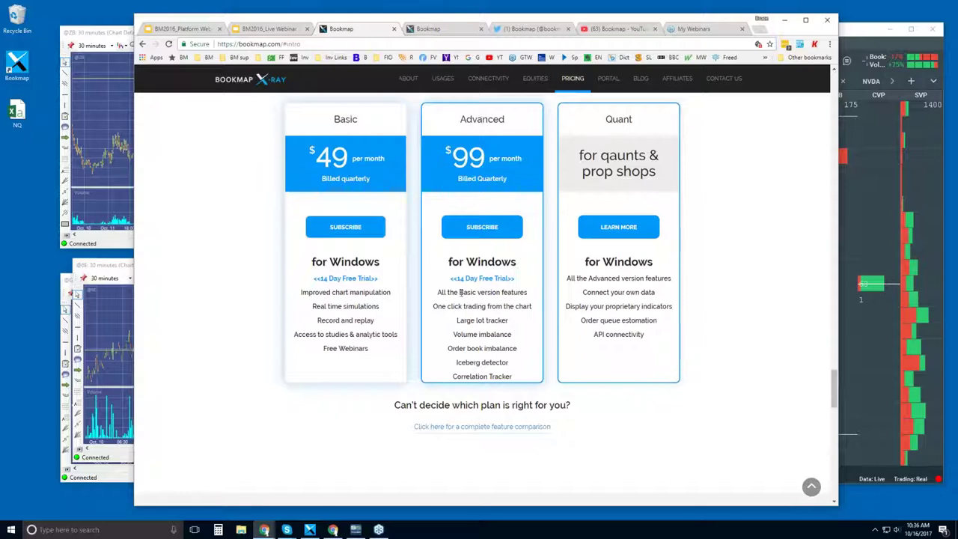
Highlight the Advanced plan's features for review, including one click trading, Large lot tracker, Iceberg detector and the imbalance indicators.
left_click_drag(434, 306, 517, 304)
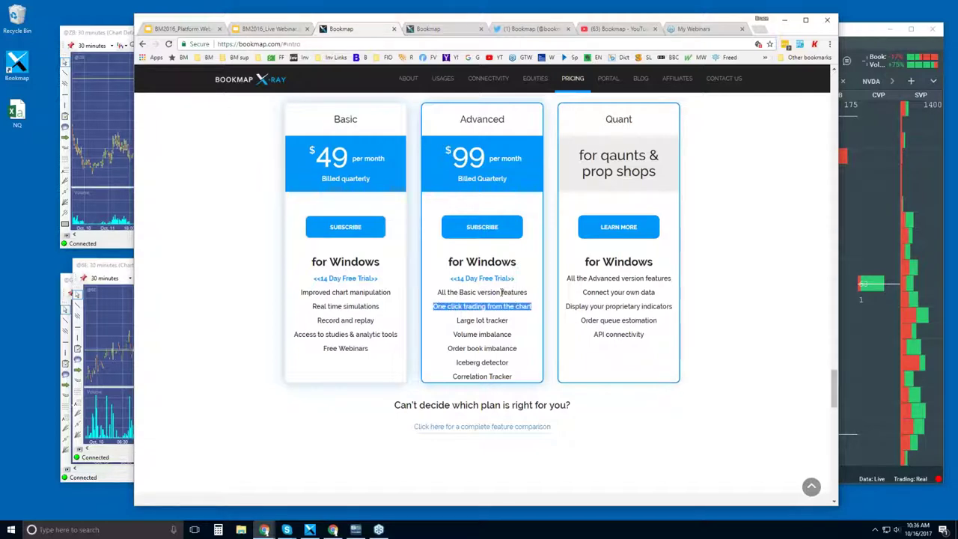
left_click(465, 320)
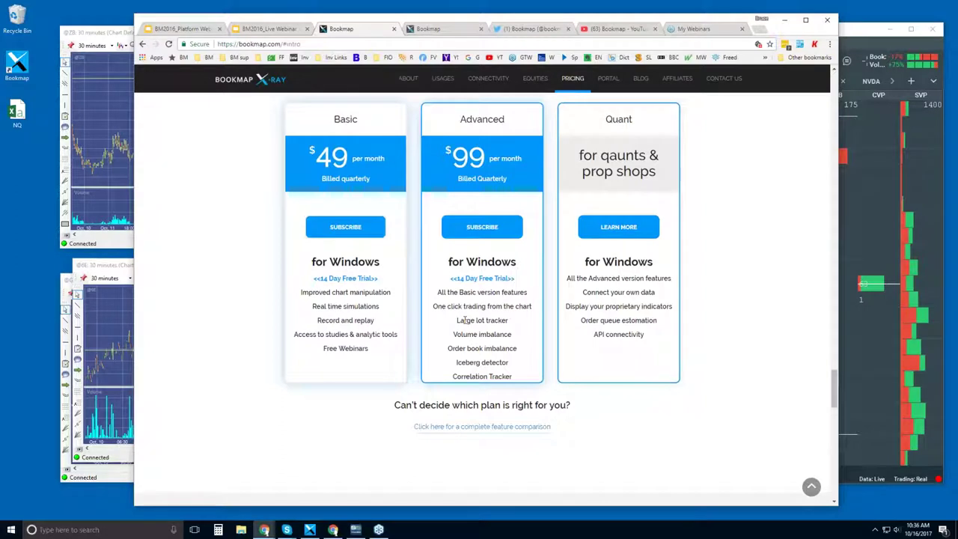
left_click_drag(457, 321, 514, 377)
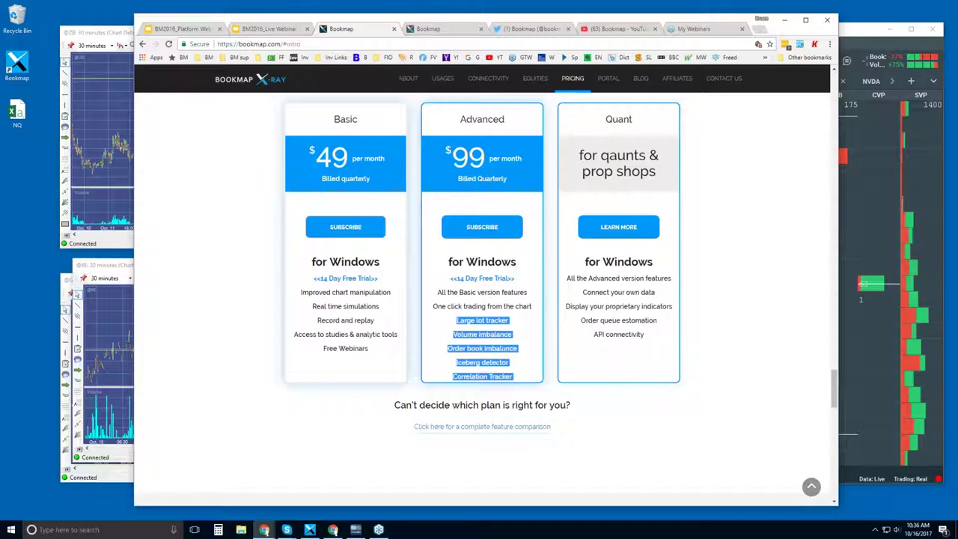
left_click(515, 348)
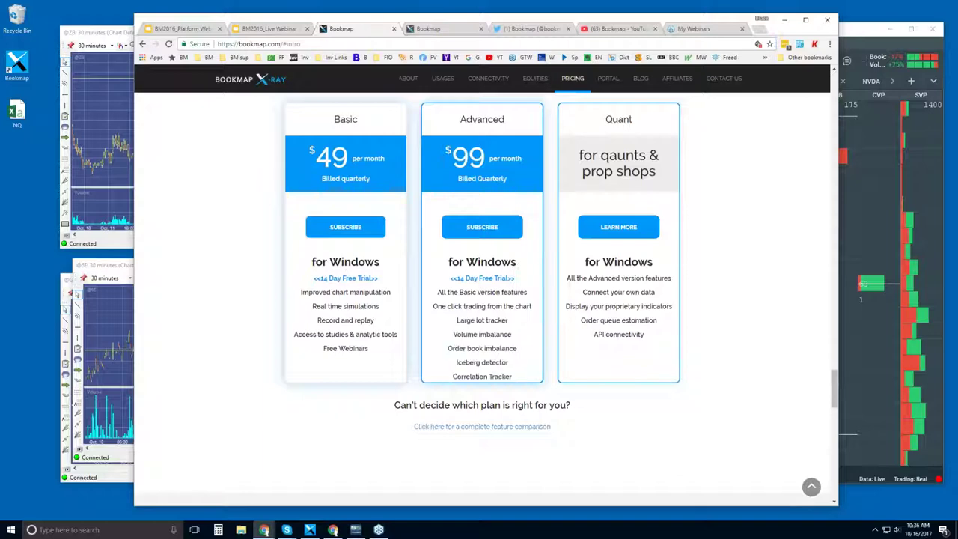
double_click(468, 366)
left_click_drag(469, 366, 489, 365)
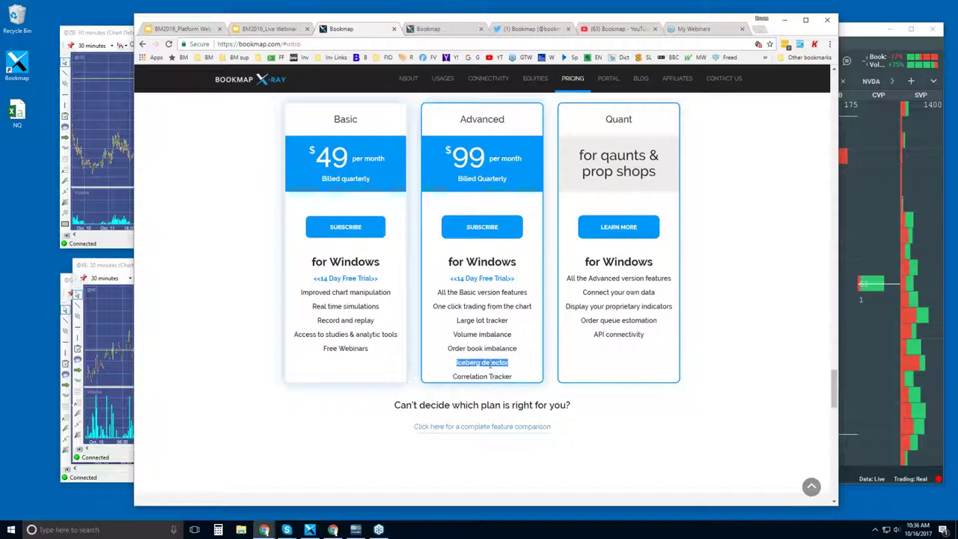
double_click(465, 320)
left_click_drag(466, 320, 492, 323)
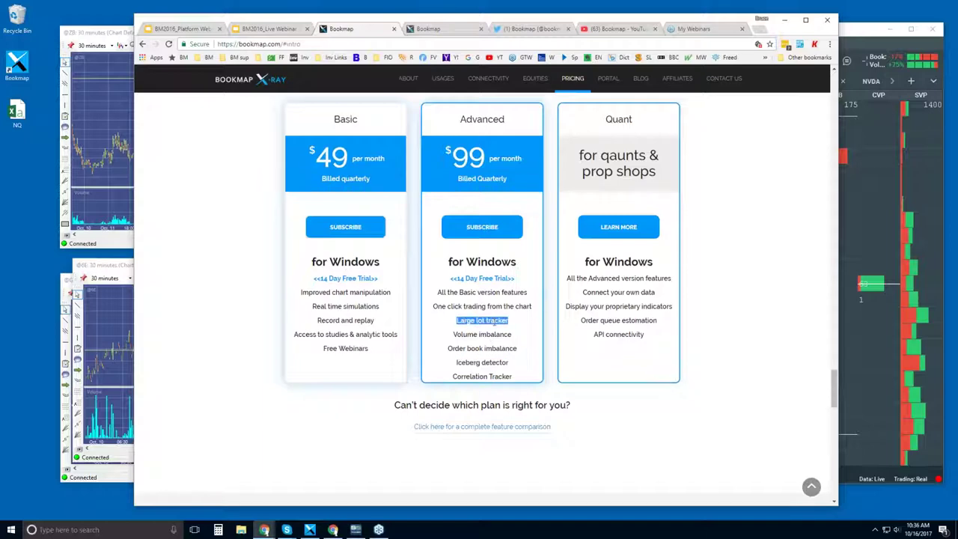
double_click(494, 334)
left_click_drag(494, 334, 493, 348)
left_click(492, 348)
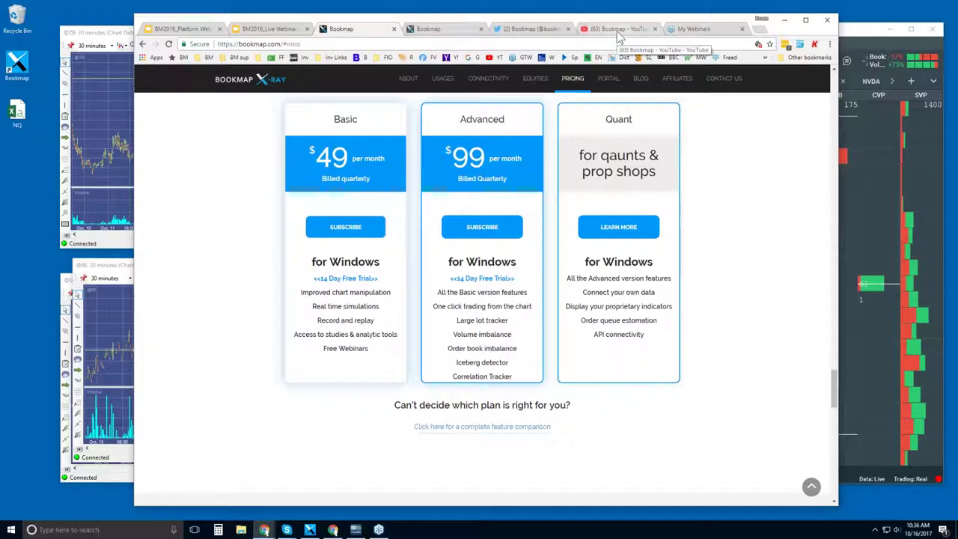
View Bookmap's Twitter profile, and browse the Features and Components and Order Flow video sections of its YouTube channel.
left_click(539, 30)
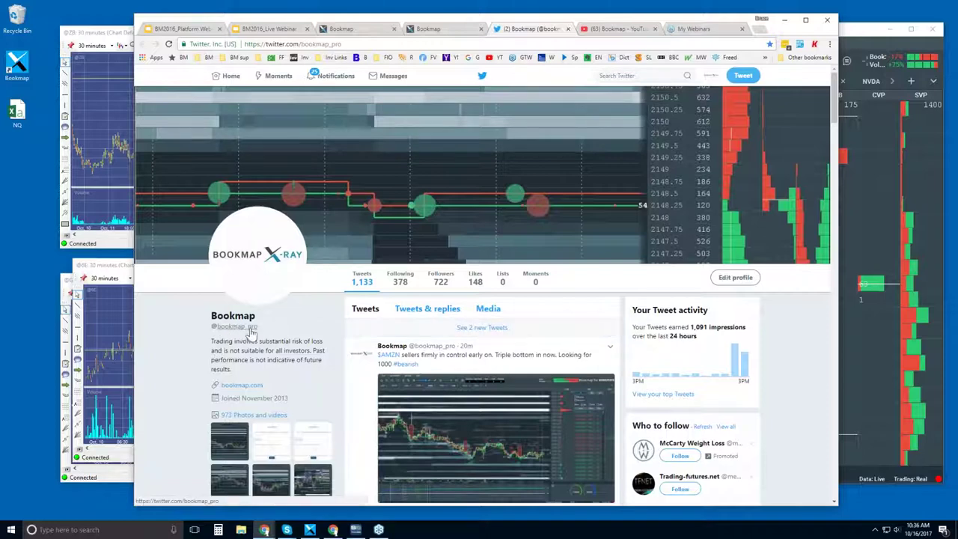
left_click(608, 29)
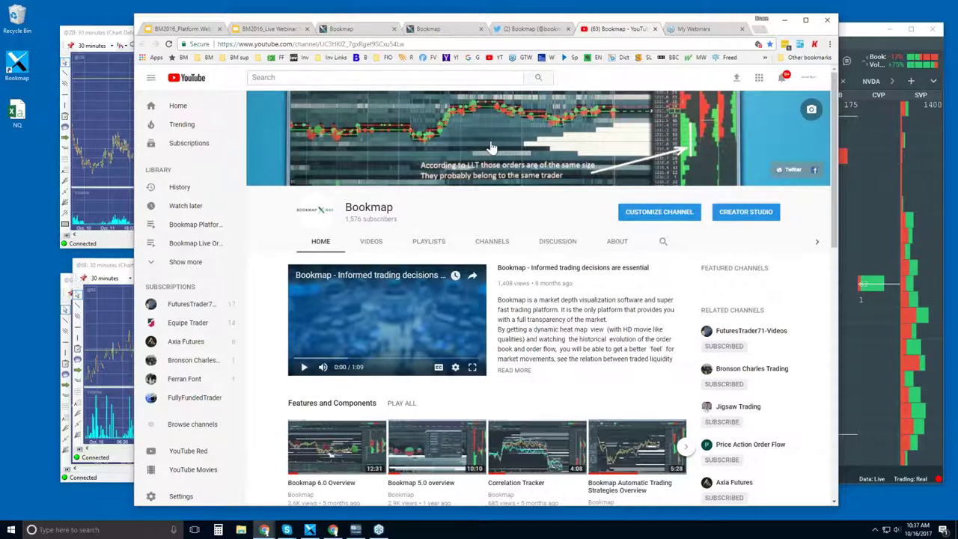
scroll(492, 147, "down", 1)
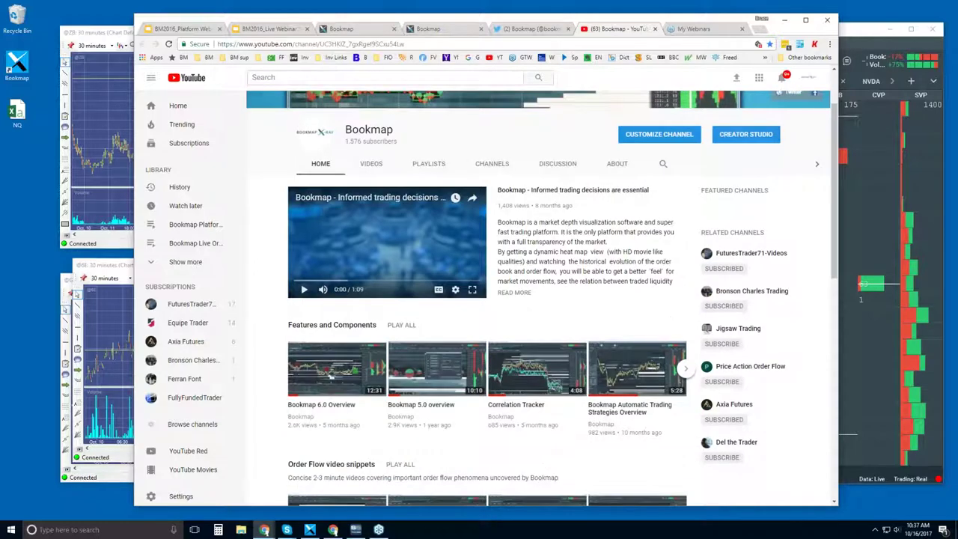
scroll(492, 299, "down", 1)
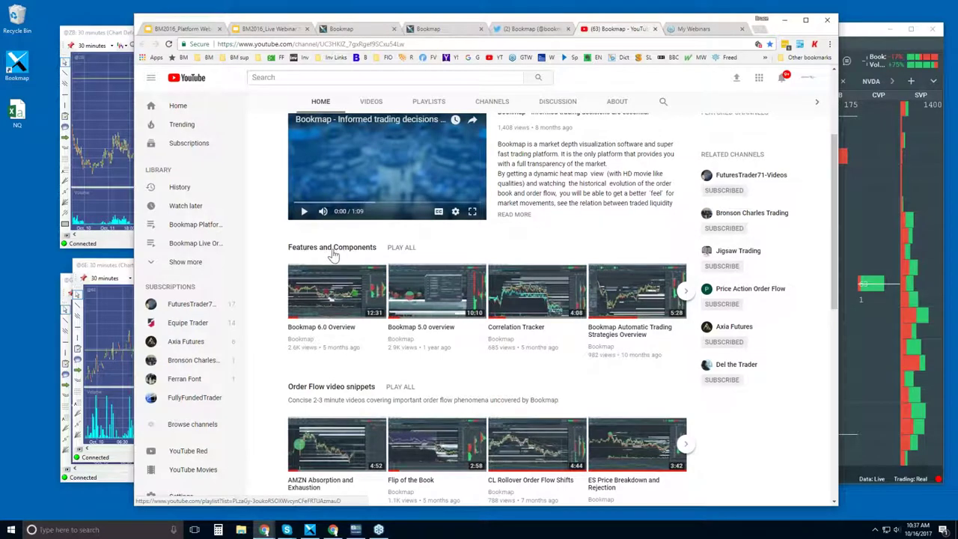
scroll(333, 255, "down", 2)
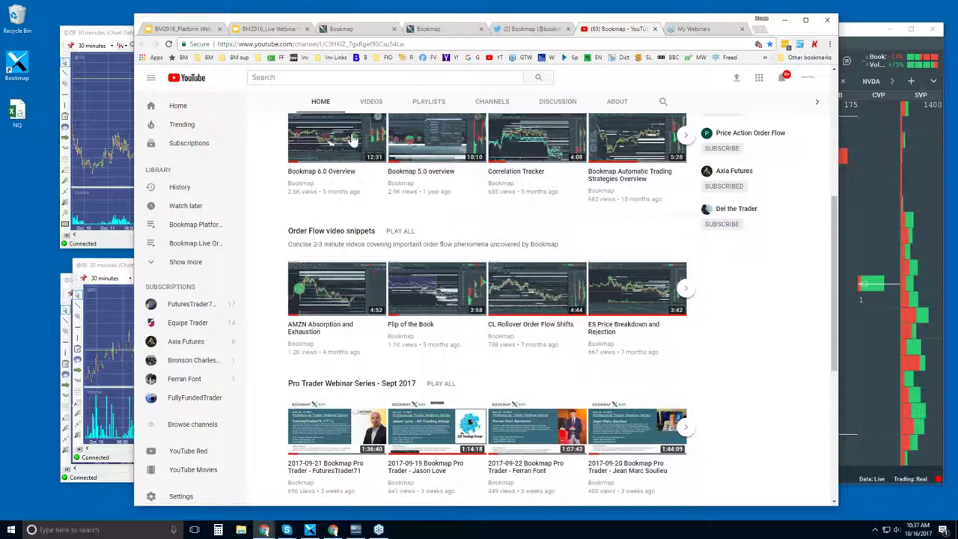
scroll(432, 179, "up", 2)
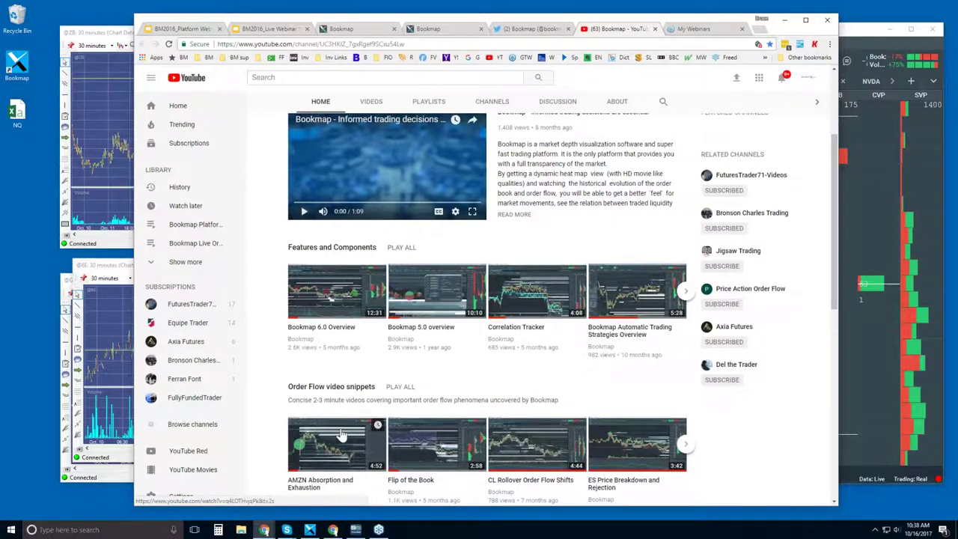
Switch to the Bookmap platform showing NQZ7, maximize it and hide the trading control panel.
left_click(851, 34)
double_click(794, 17)
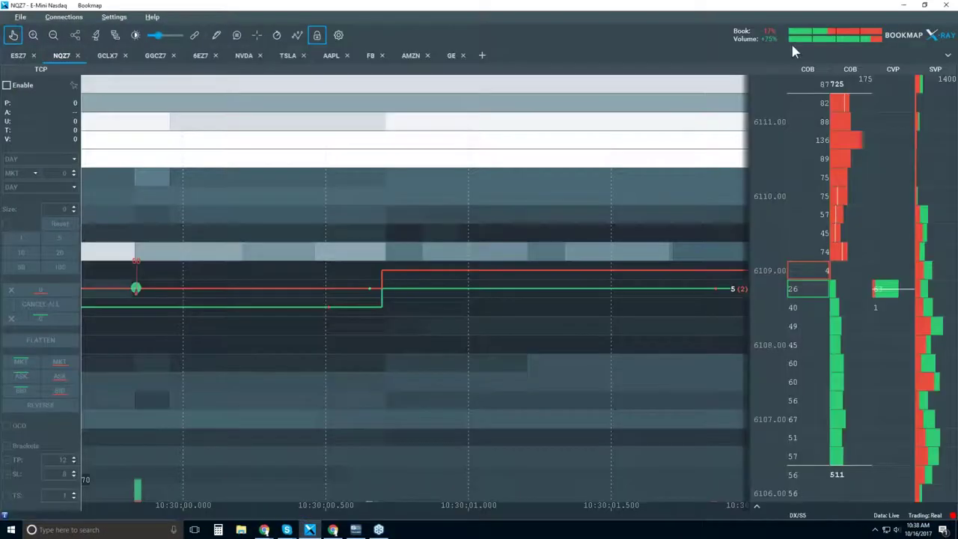
left_click(317, 35)
Restore down the Bookmap window to view the separate ZB, NQ, 6E and GCLX7 charts, and maximize it again.
double_click(341, 13)
left_click(240, 218)
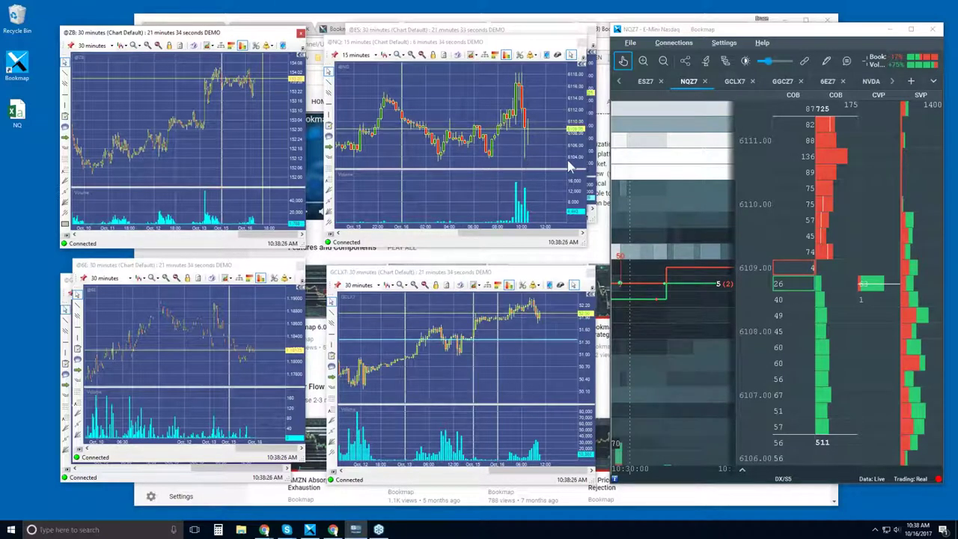
double_click(768, 28)
Zoom out the NQZ7 chart and shift it to show the price action from before 09:45 onward.
scroll(434, 148, "down", 5)
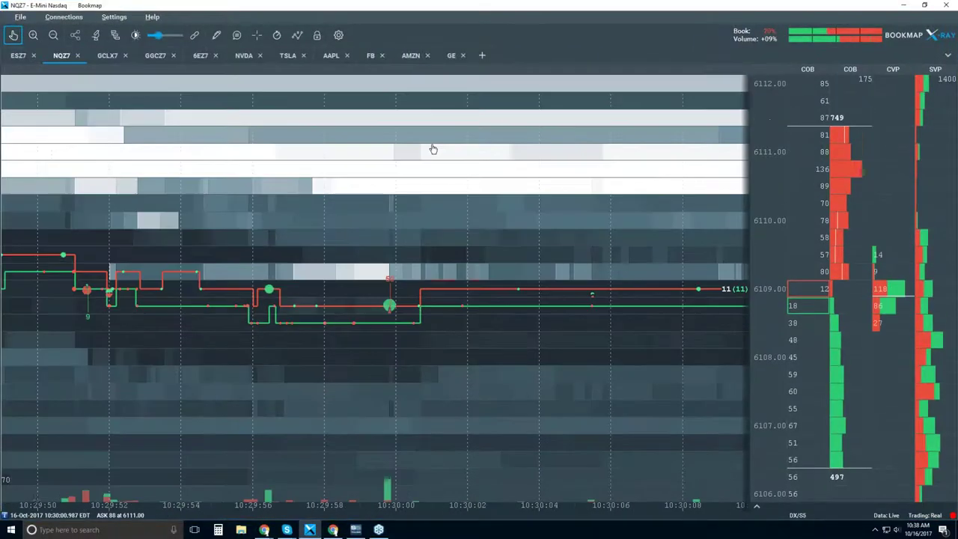
scroll(432, 149, "down", 5)
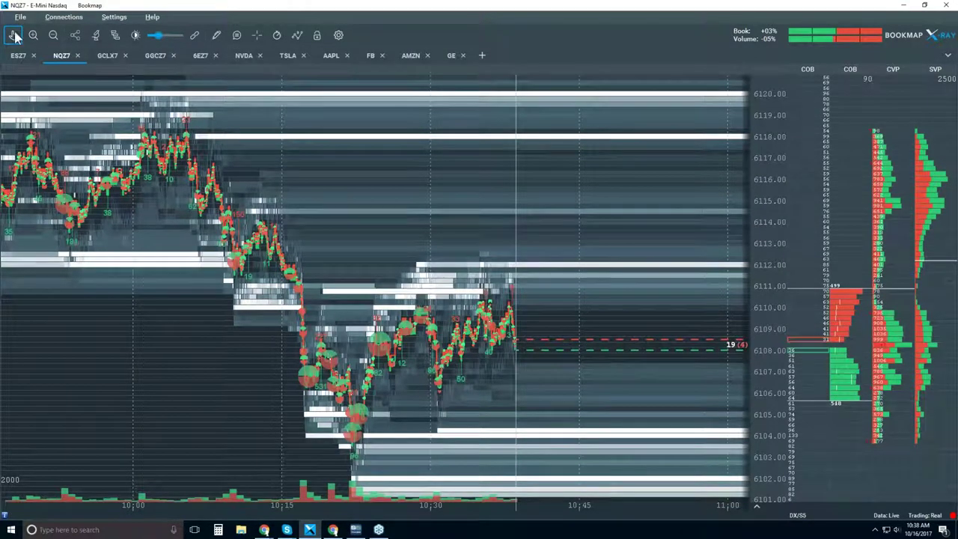
left_click_drag(125, 199, 269, 198)
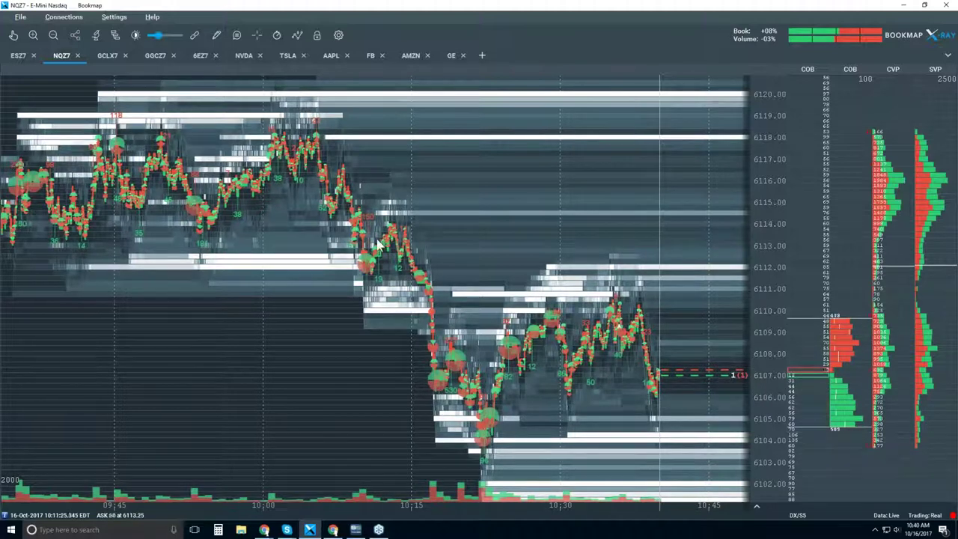
Show Candlestick Bars on the NQZ7 chart and turn off Volume Dots, Best Bid/Ask, Heatmap, Extended and Indicators.
left_click(299, 37)
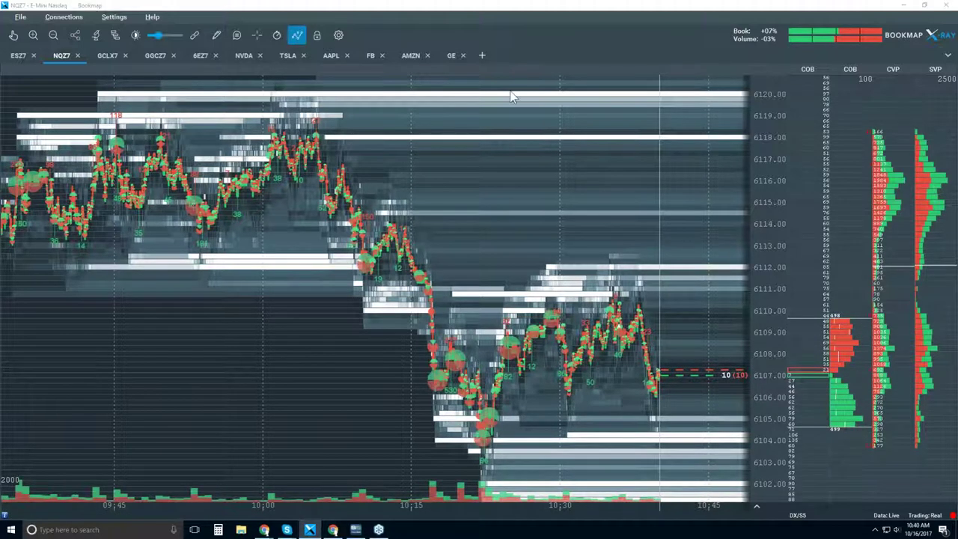
left_click(322, 79)
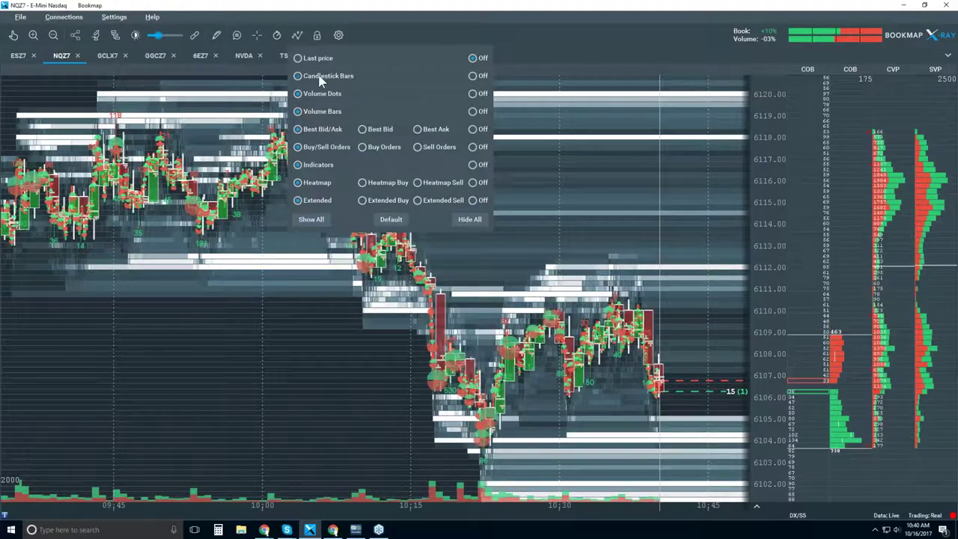
left_click(475, 93)
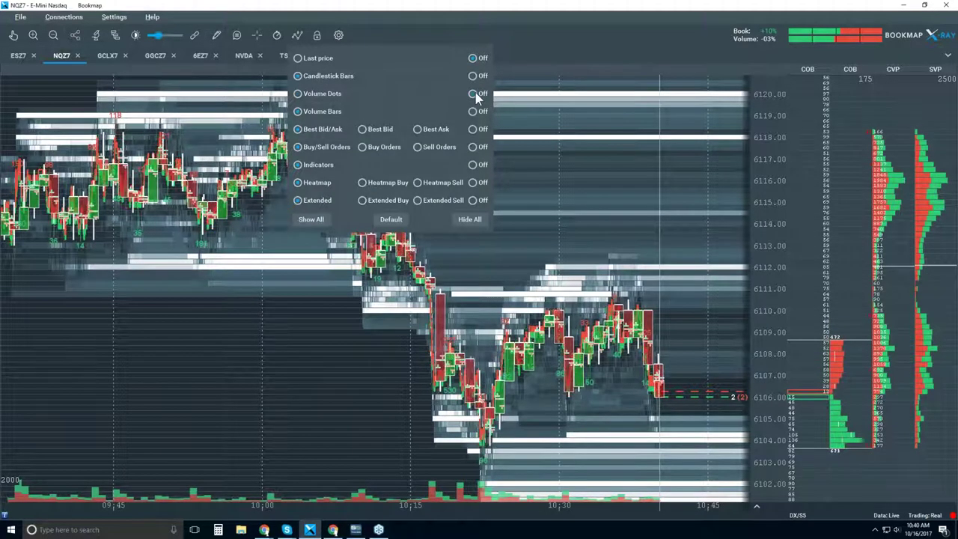
left_click(474, 130)
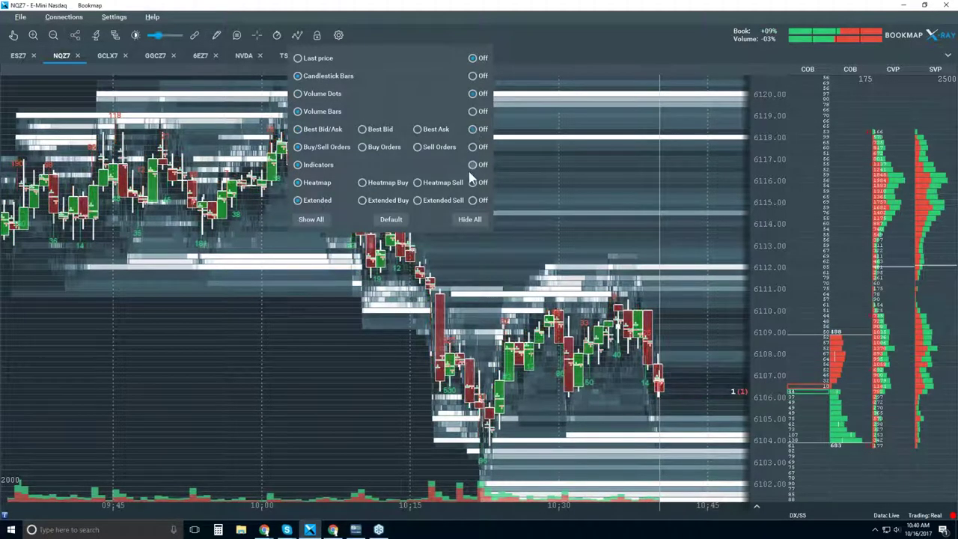
left_click(472, 182)
left_click(472, 200)
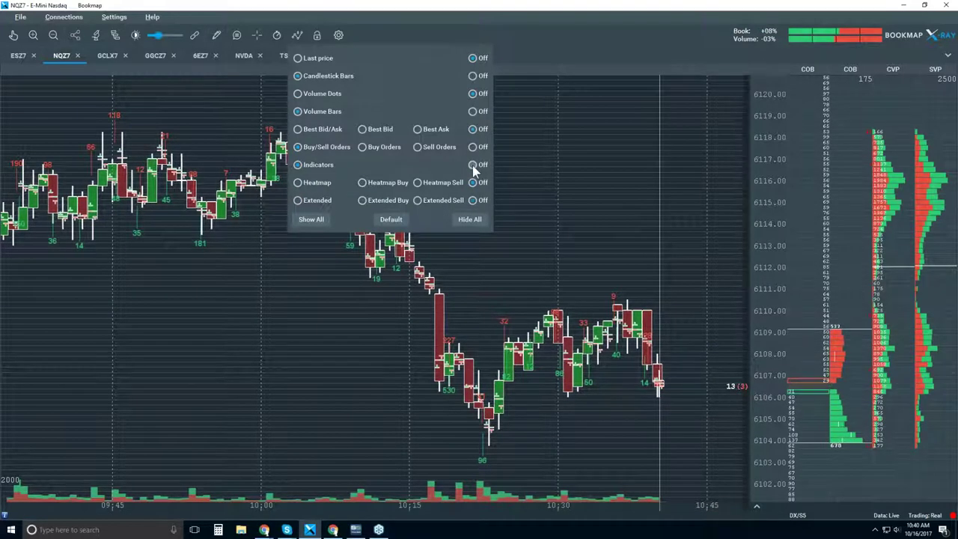
left_click(473, 165)
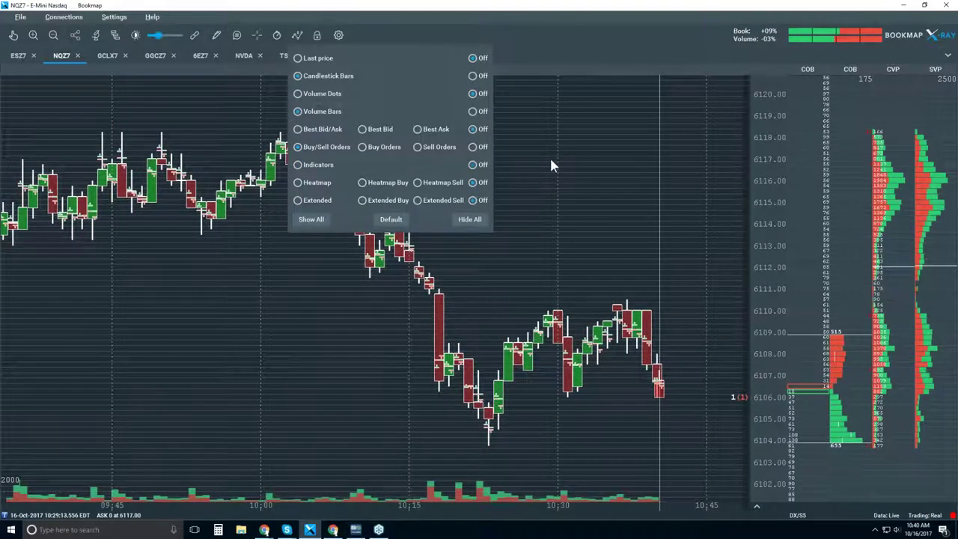
Set the Candlesticks study interval to 5 min in the NQZ7 studies configuration.
left_click(98, 37)
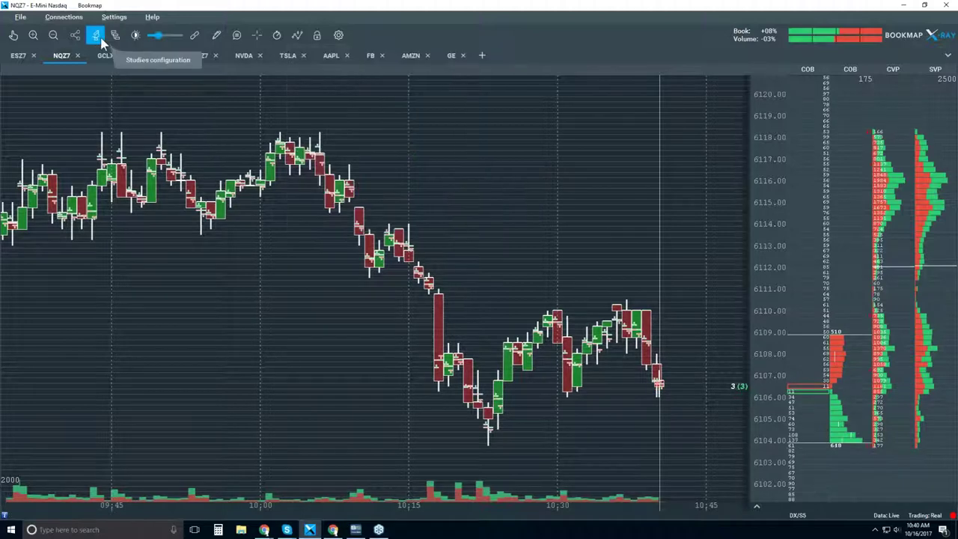
left_click(100, 40)
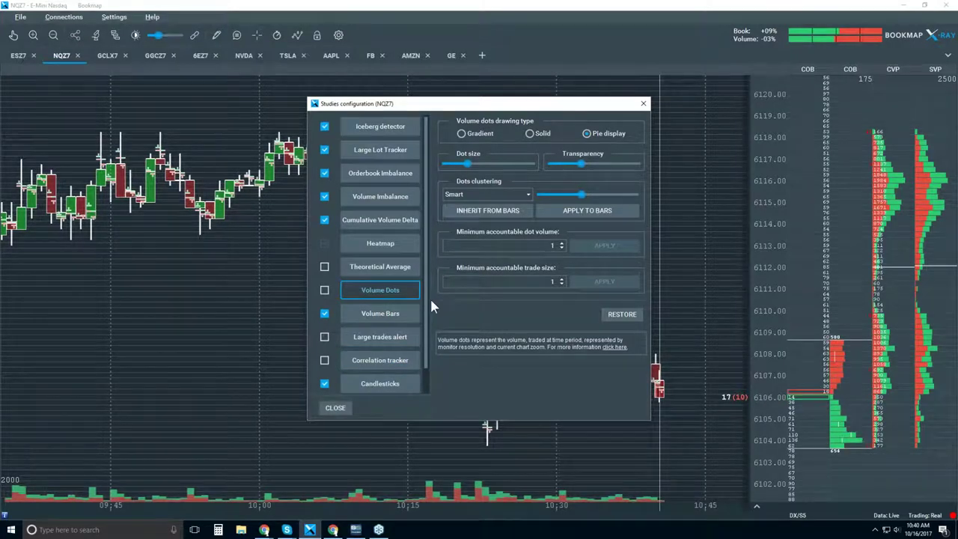
left_click(393, 394)
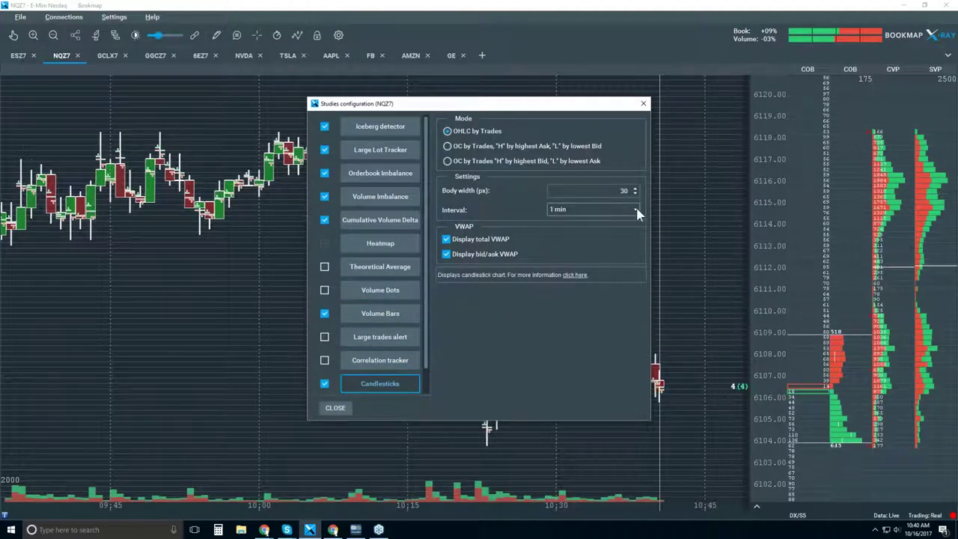
left_click(636, 210)
left_click(562, 270)
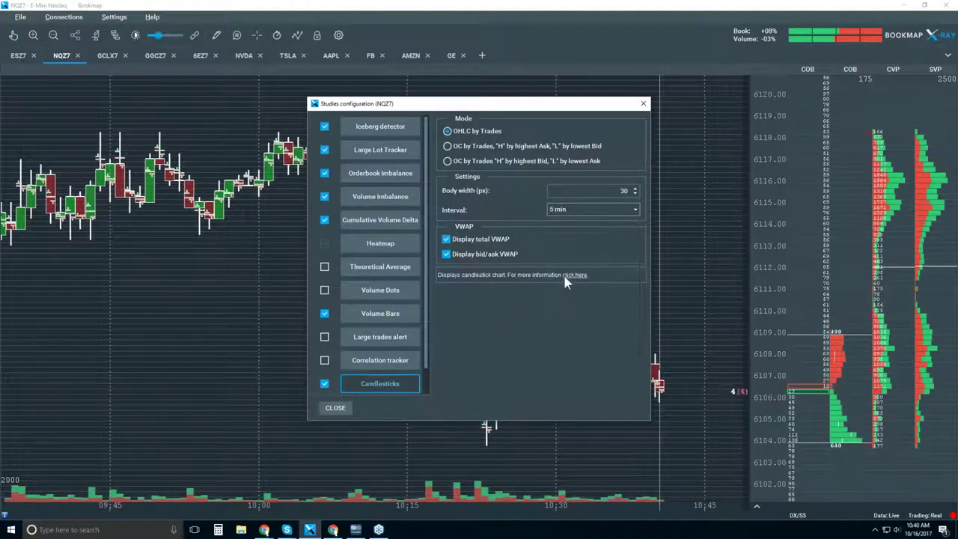
left_click(335, 407)
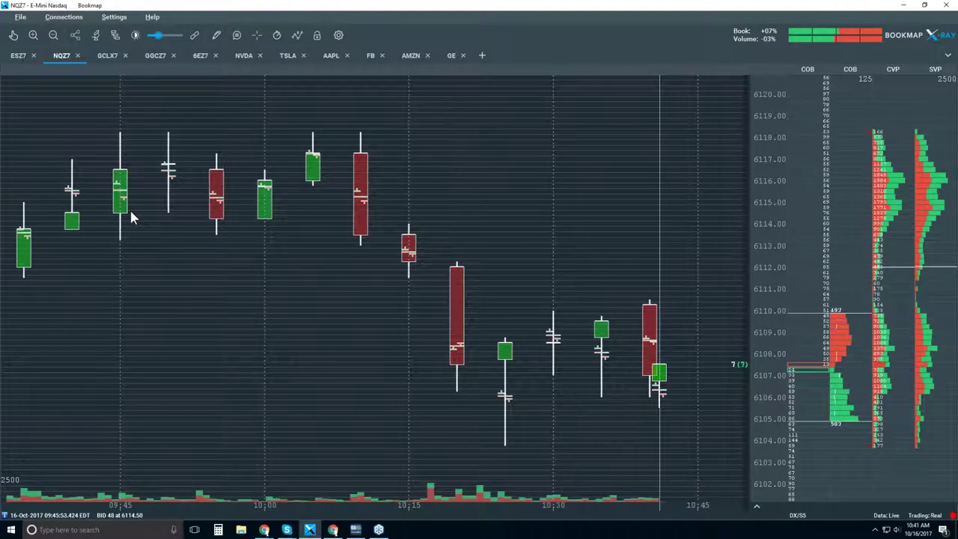
Enlarge the volume bars along the base of the NQZ7 chart and turn on the Best Bid/Ask lines.
left_click_drag(41, 483, 38, 456)
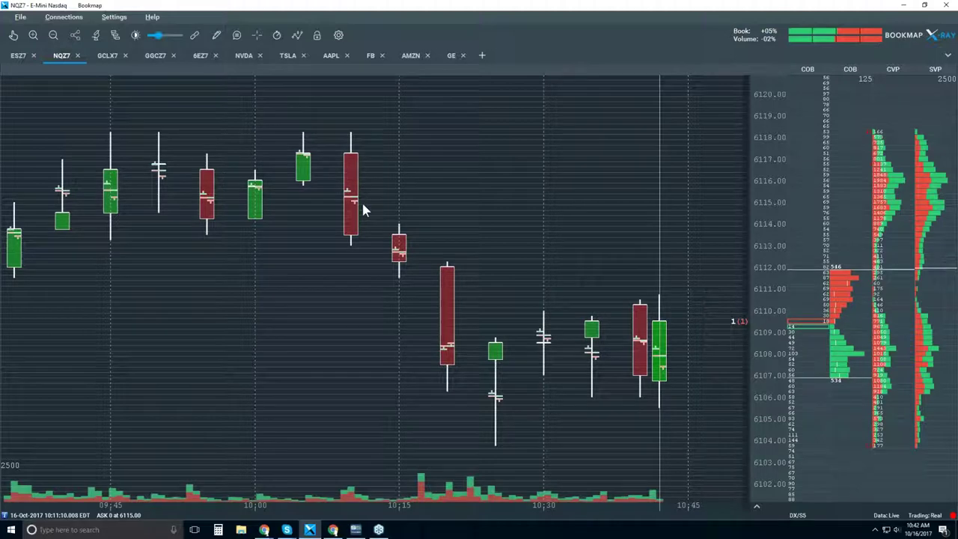
left_click(298, 35)
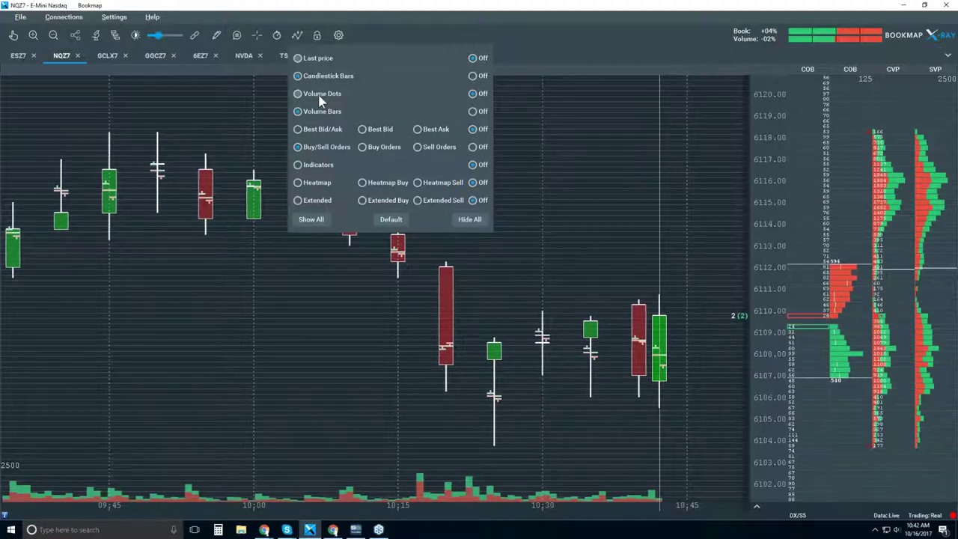
left_click(297, 129)
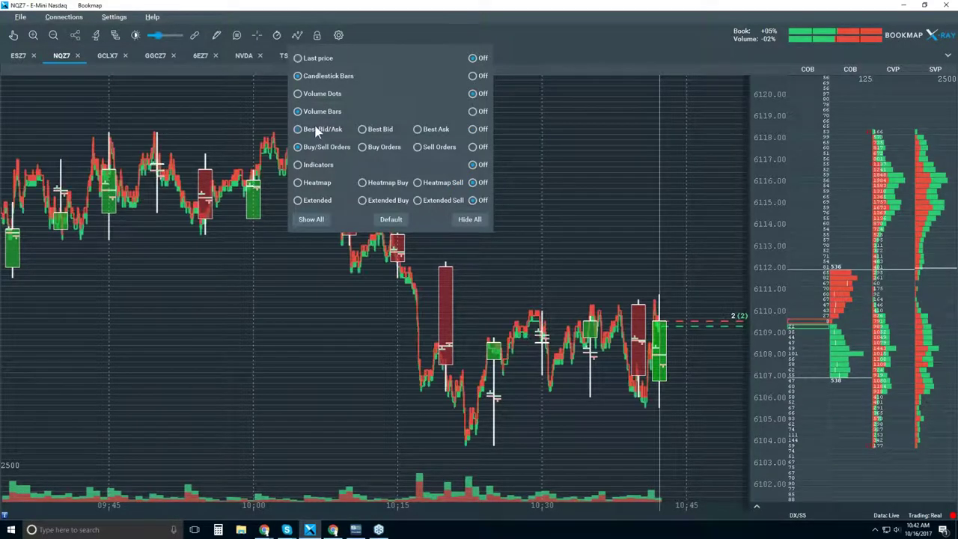
Turn on Volume Dots on the NQZ7 chart alongside the candlesticks, volume bars and bid/ask lines.
left_click(190, 105)
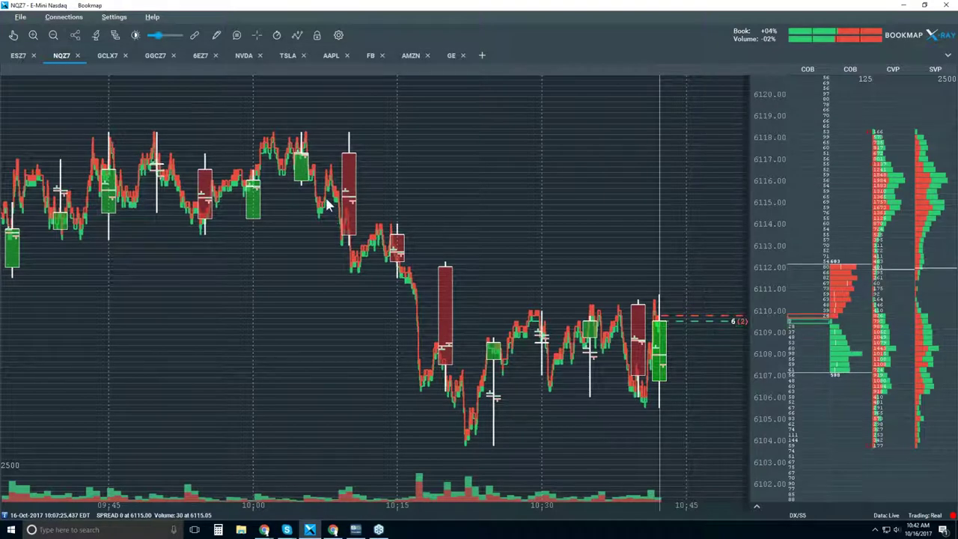
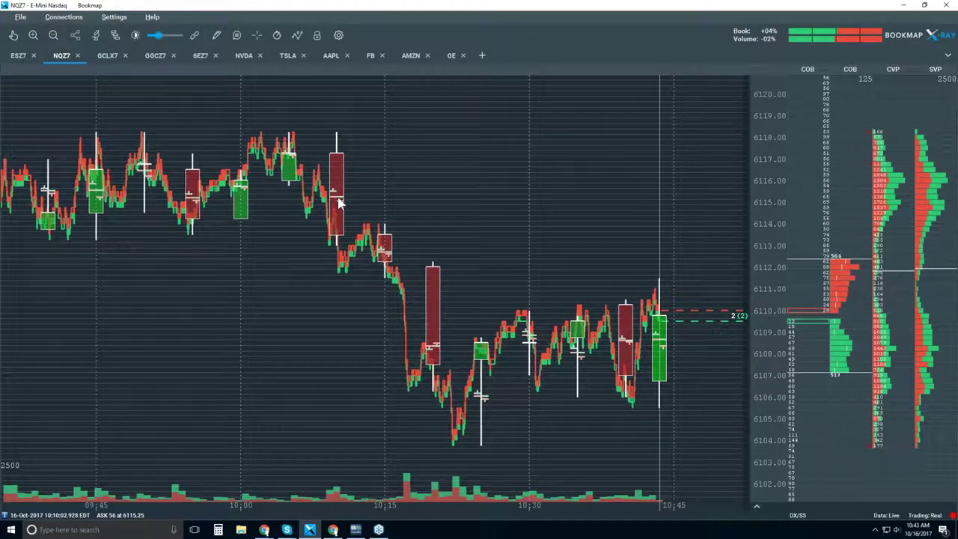
left_click(298, 36)
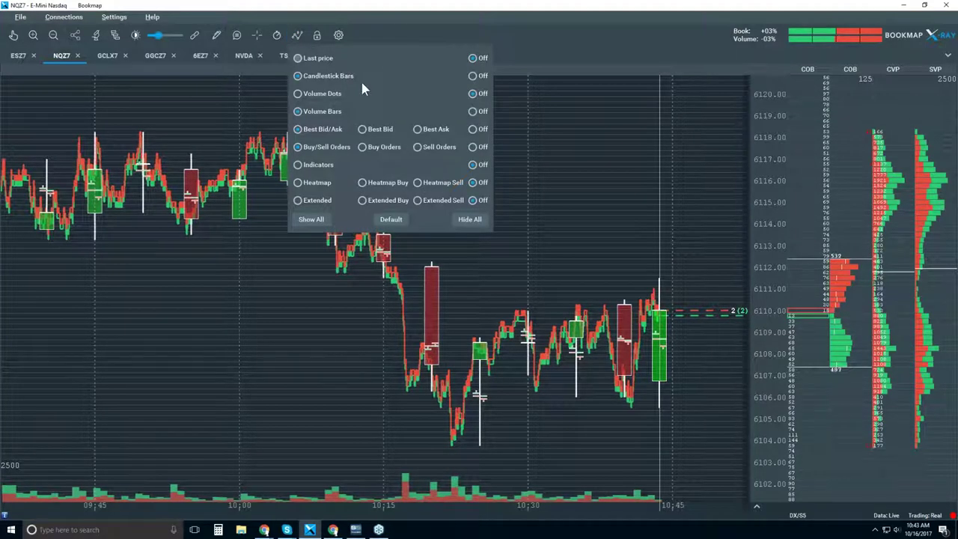
left_click(298, 93)
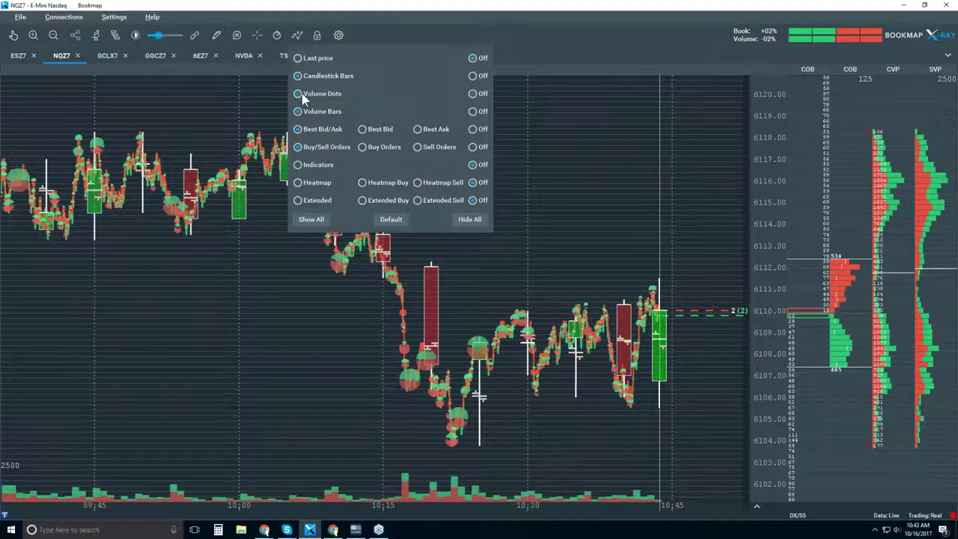
left_click(253, 277)
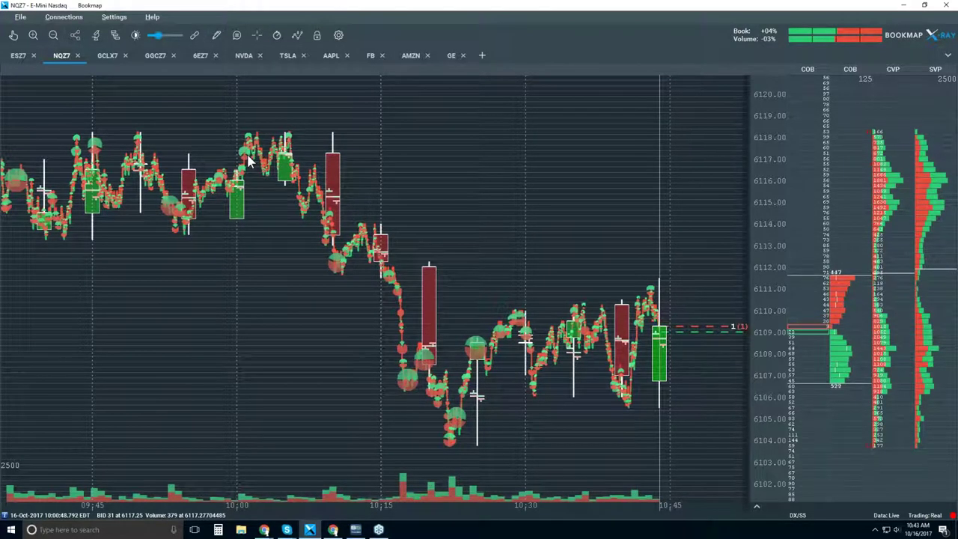
Enable chart panning, magnify the NQZ7 bid/ask lines around 10:00:56 and turn on the pop-up data tooltip.
left_click(14, 36)
scroll(249, 154, "up", 2)
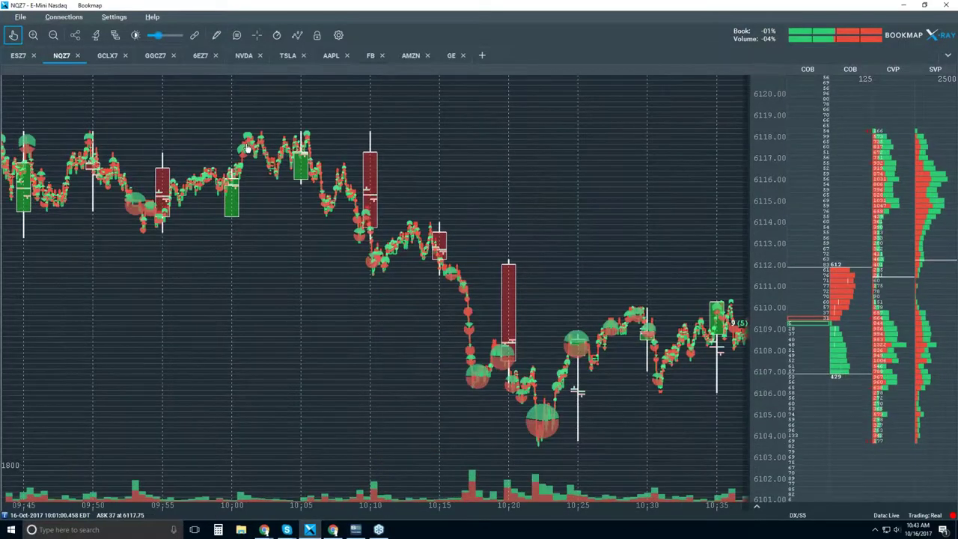
scroll(250, 155, "up", 5)
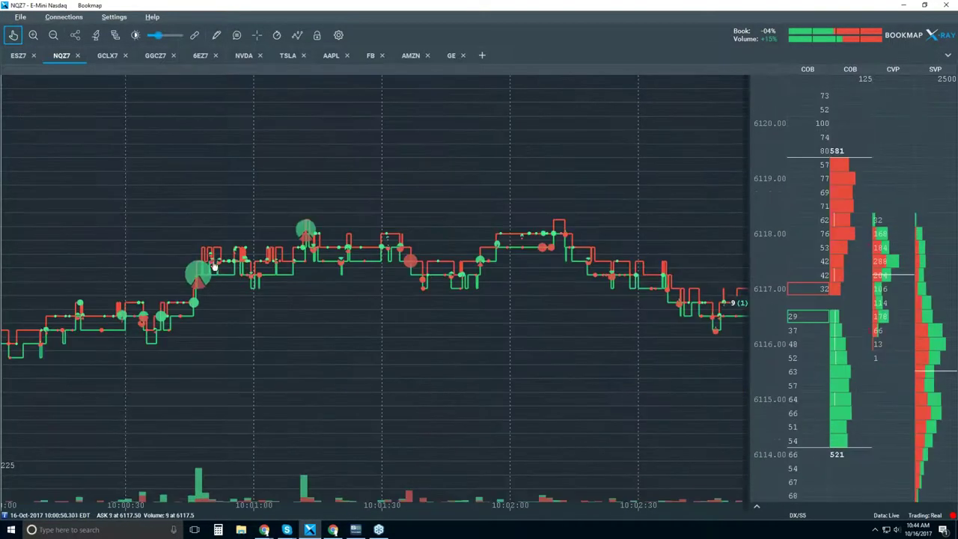
scroll(250, 274, "up", 2)
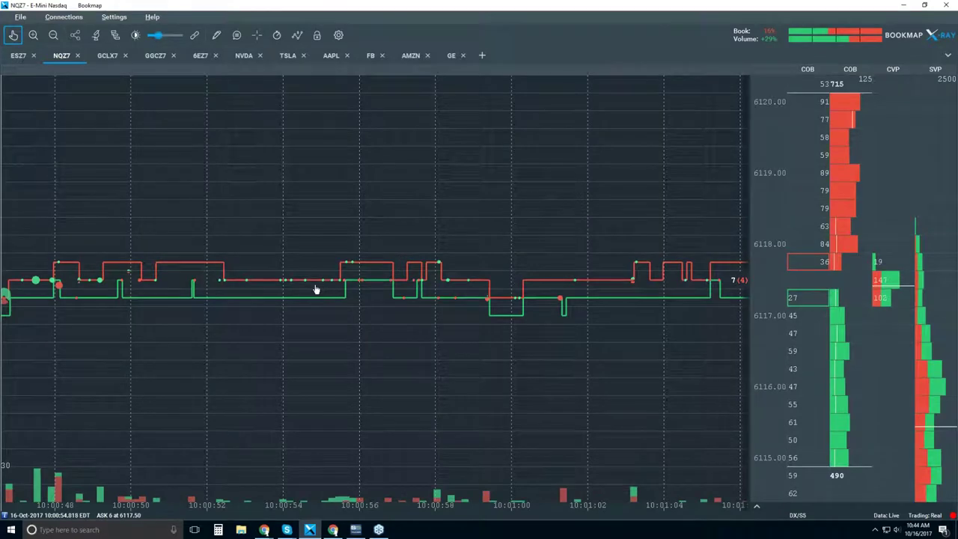
scroll(367, 277, "up", 3)
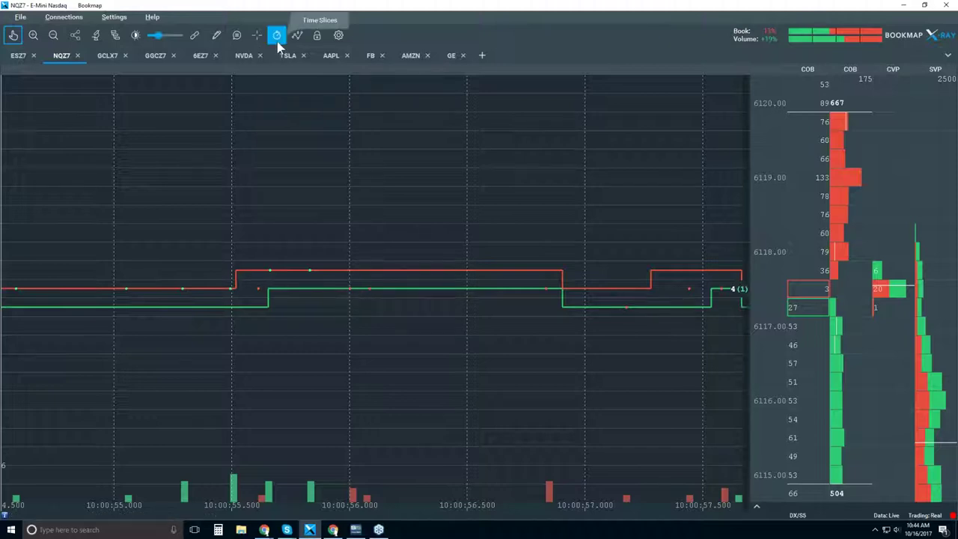
left_click(236, 35)
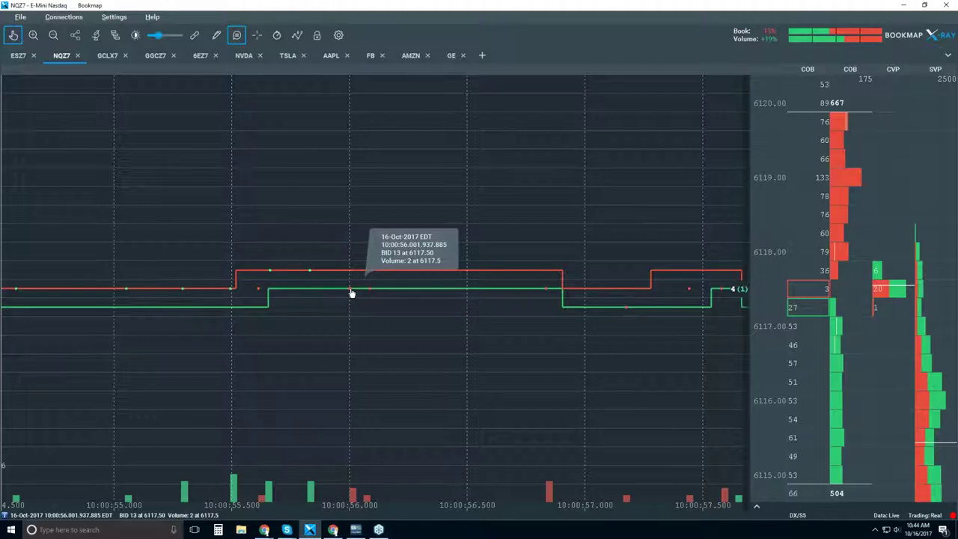
Examine the large volume dot at 6118.00 near 10:01:12, magnified to its individual trades at microsecond scale.
scroll(344, 232, "down", 5)
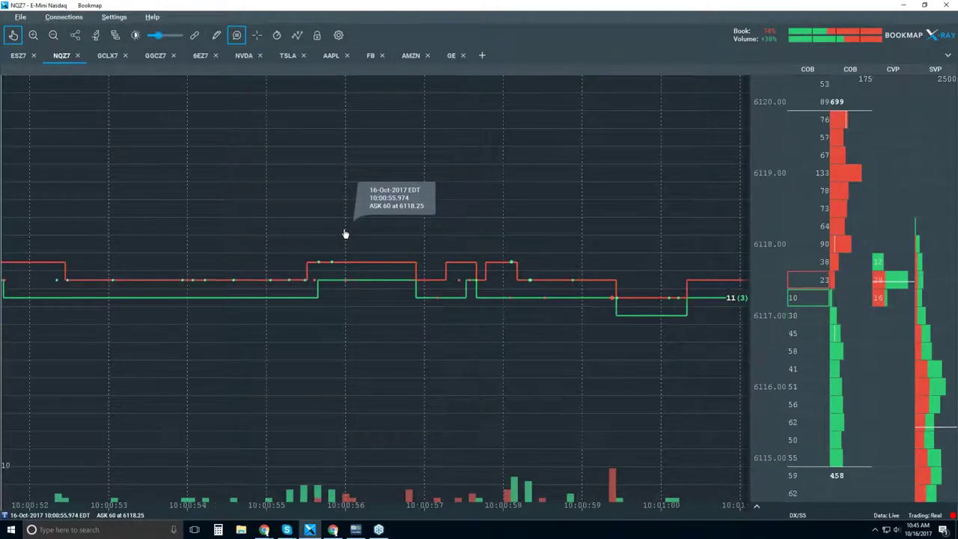
scroll(345, 234, "down", 4)
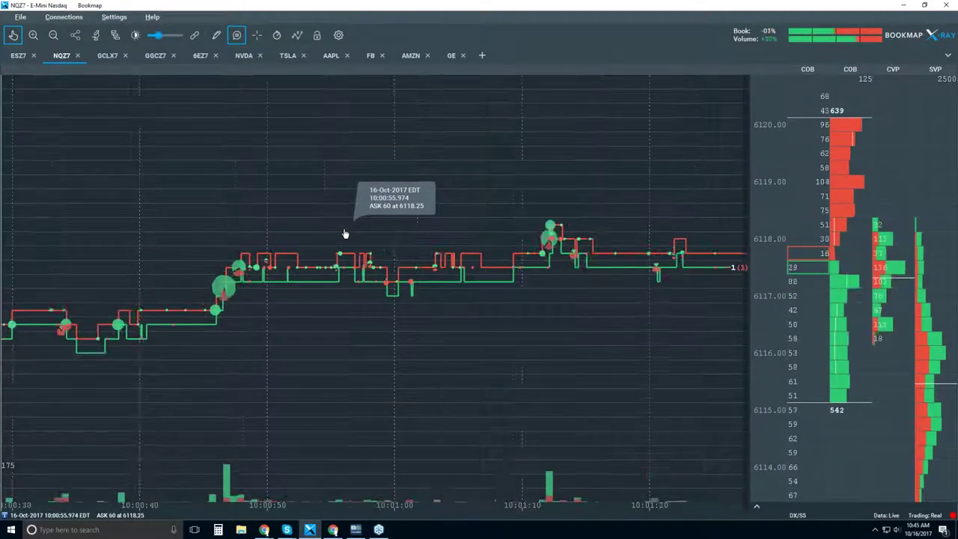
scroll(345, 233, "down", 3)
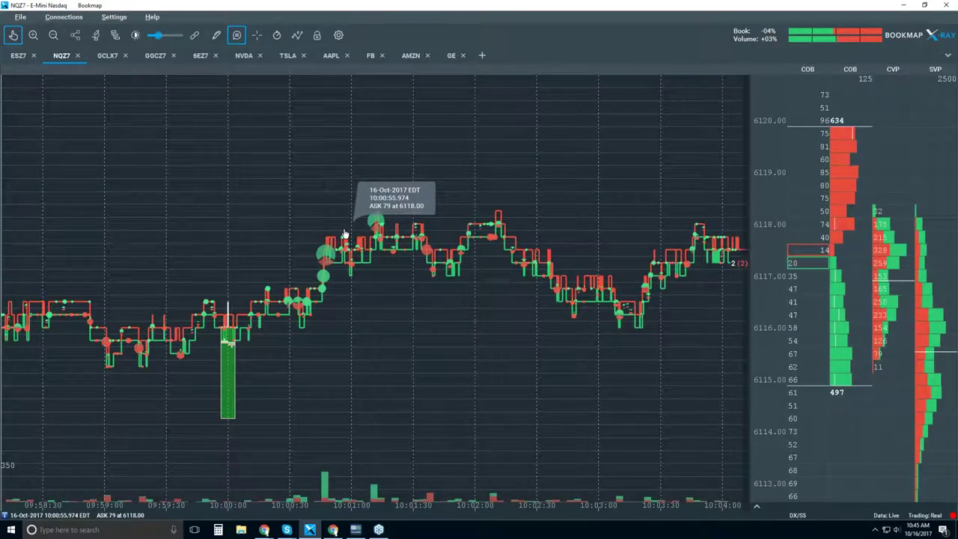
scroll(344, 234, "down", 2)
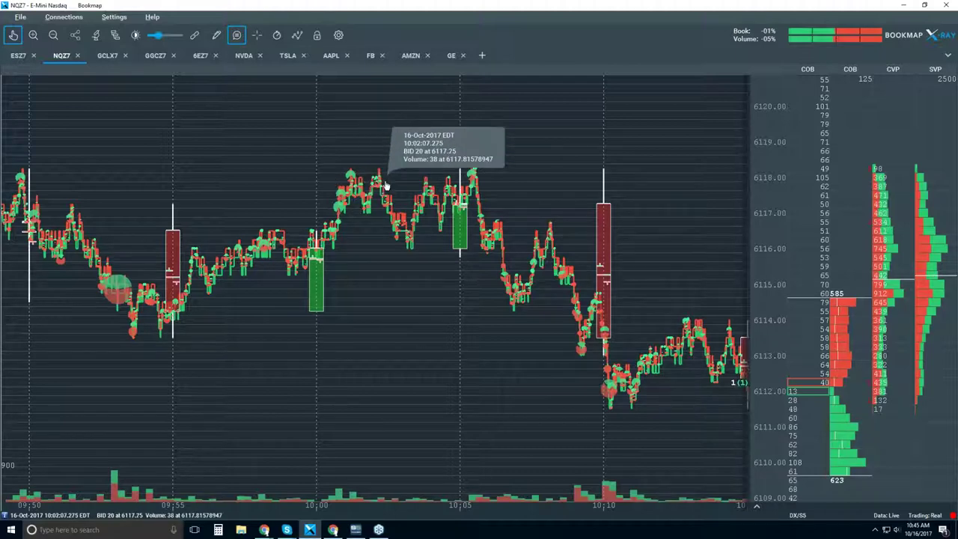
scroll(355, 180, "up", 5)
scroll(399, 235, "up", 10)
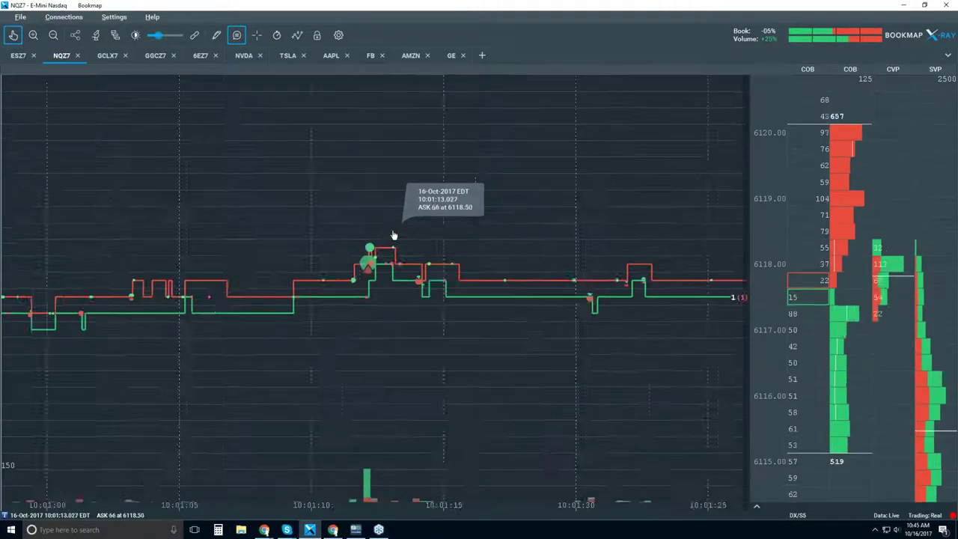
scroll(189, 289, "up", 10)
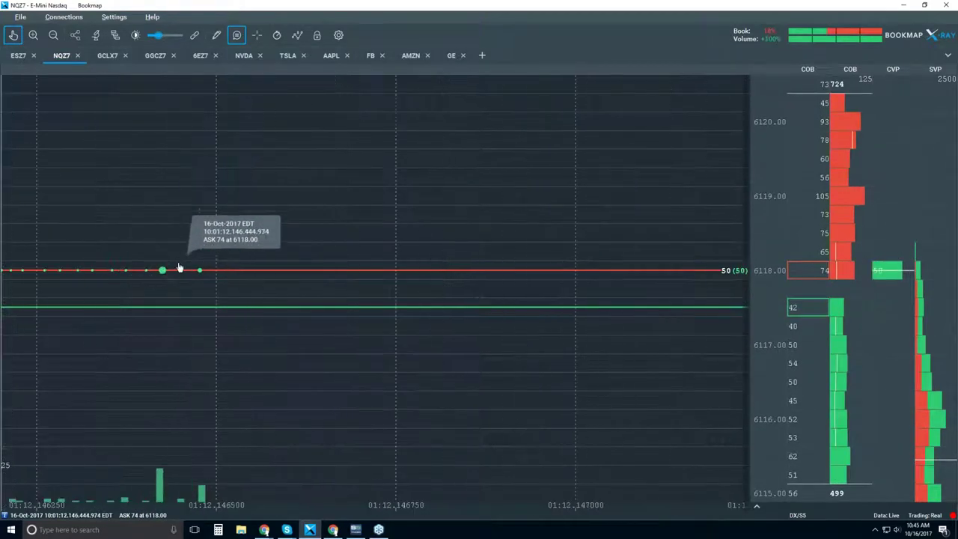
scroll(159, 274, "up", 8)
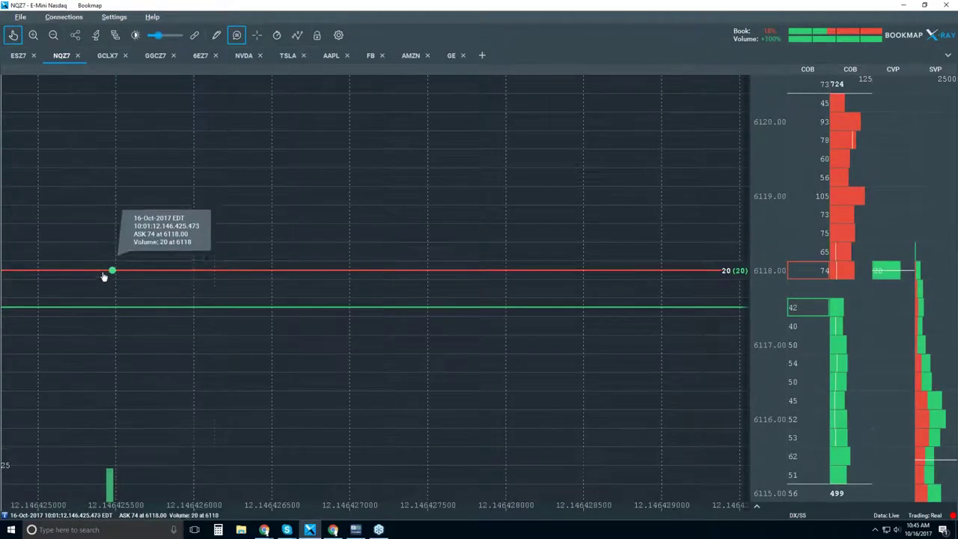
scroll(113, 277, "up", 4)
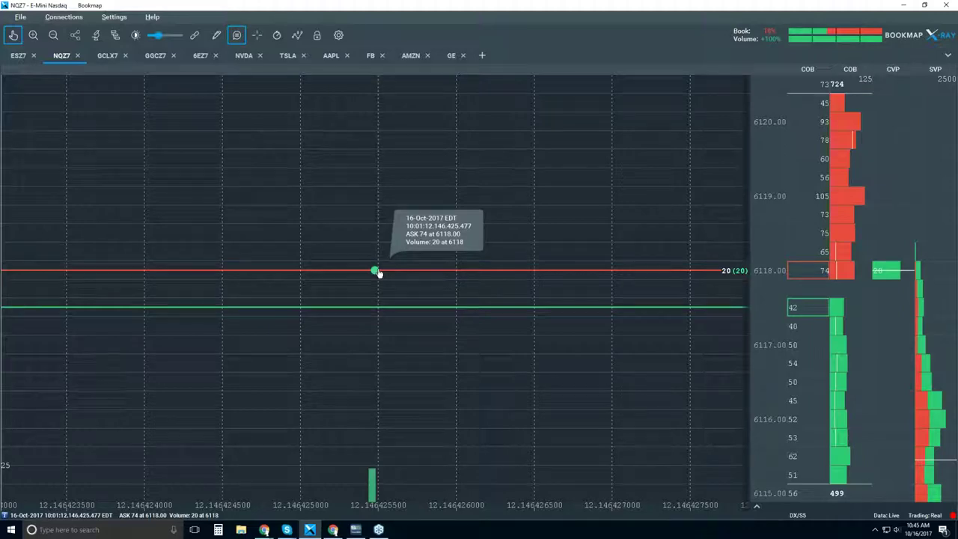
Examine how the individual trades at 6118.00 around 10:01:12.146 cluster into volume dots at progressively wider time scales.
scroll(378, 273, "down", 5)
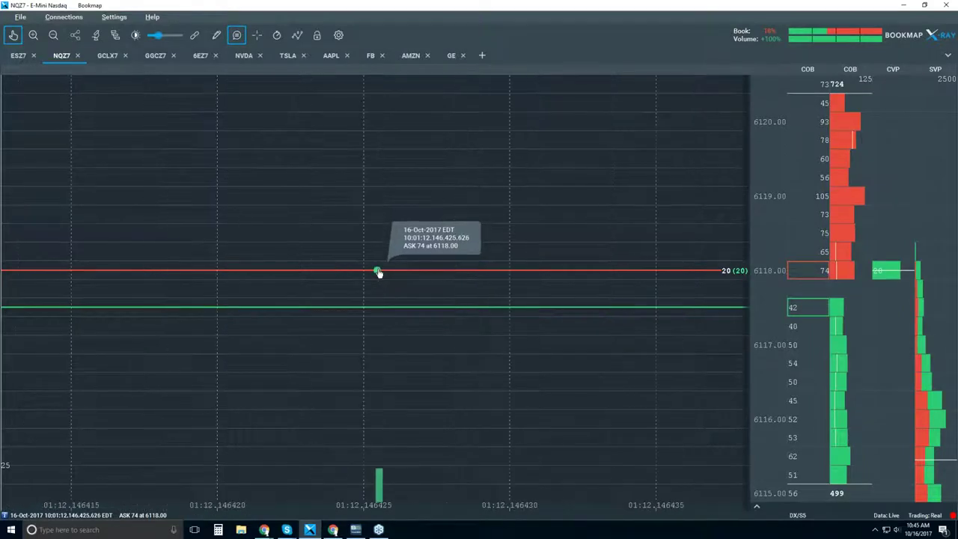
scroll(378, 273, "down", 2)
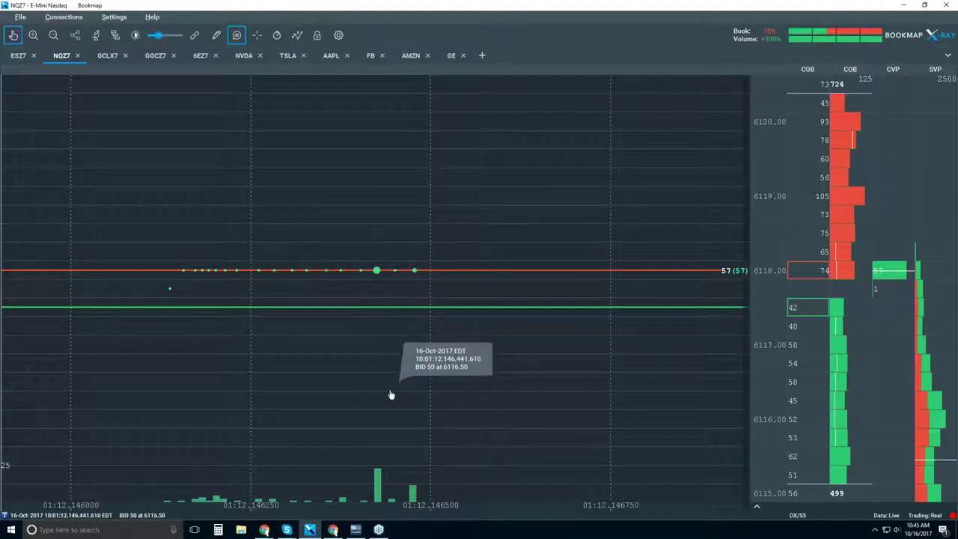
scroll(381, 356, "down", 3)
scroll(381, 356, "down", 5)
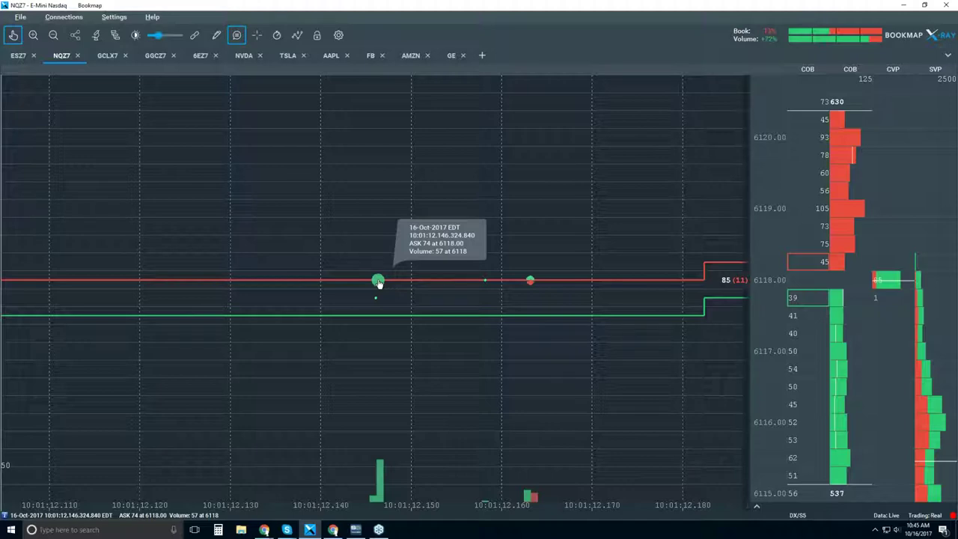
scroll(378, 282, "down", 5)
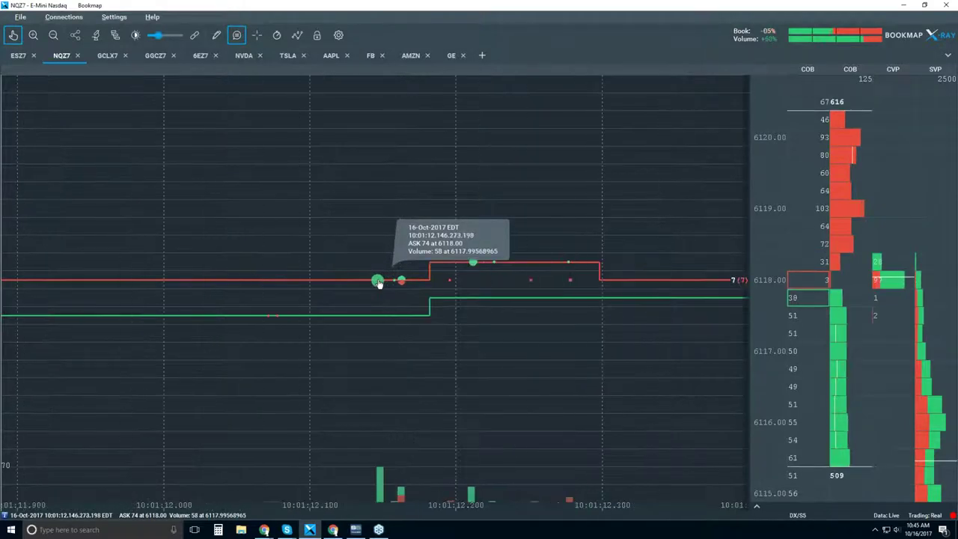
scroll(403, 283, "down", 3)
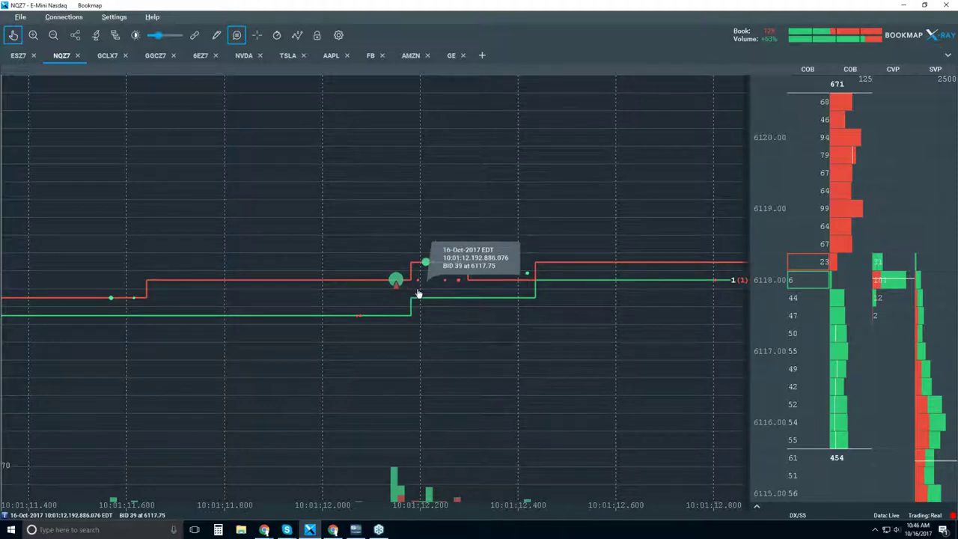
Return the NQZ7 chart to an overview from about 09:45 to 10:15 and turn off the data tooltip.
scroll(397, 282, "down", 5)
scroll(410, 293, "down", 5)
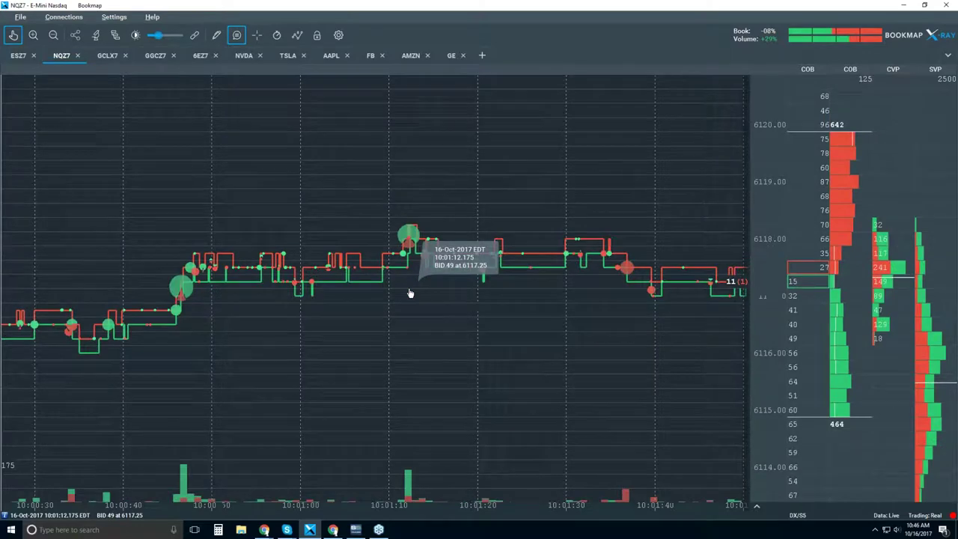
scroll(410, 293, "down", 3)
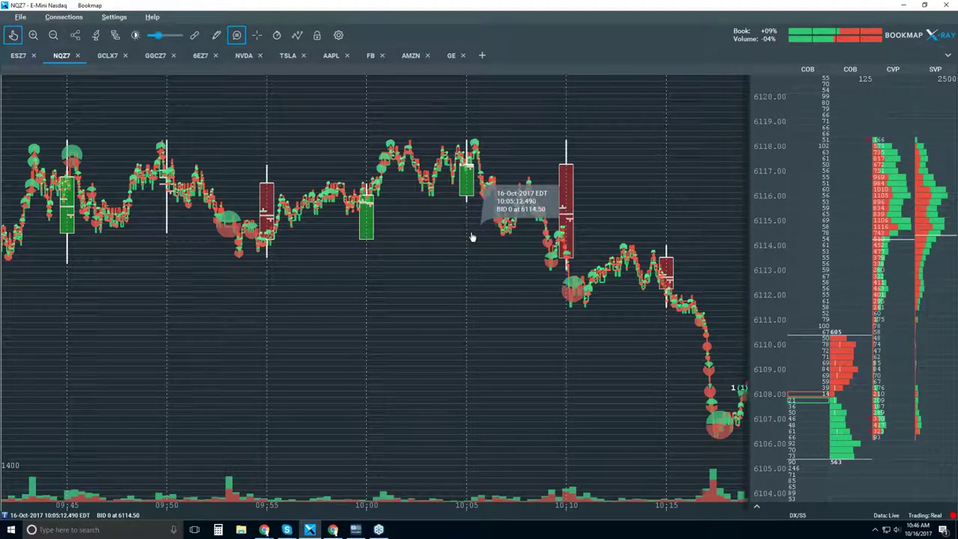
left_click(237, 34)
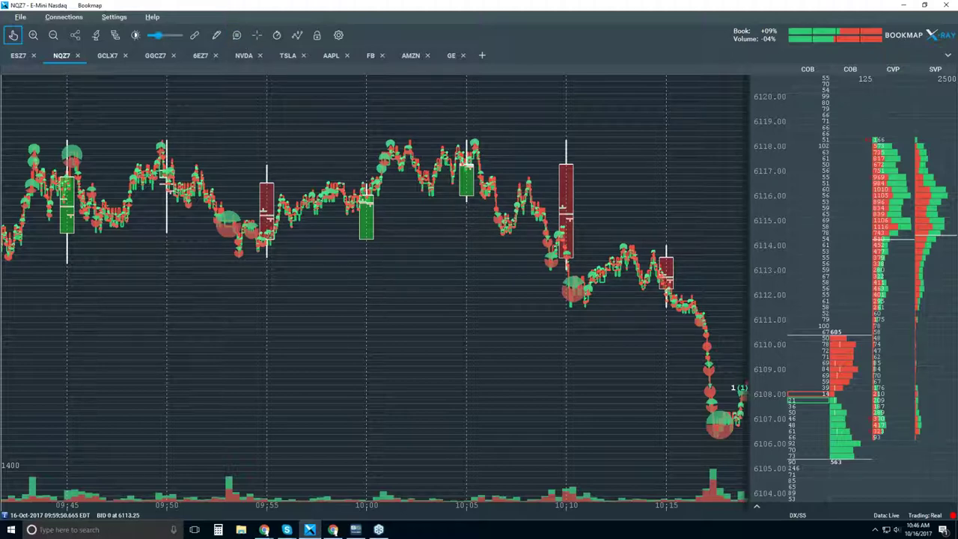
Shift and zoom out the NQZ7 chart to show price action from before 09:45 up to the current time.
scroll(365, 264, "down", 2)
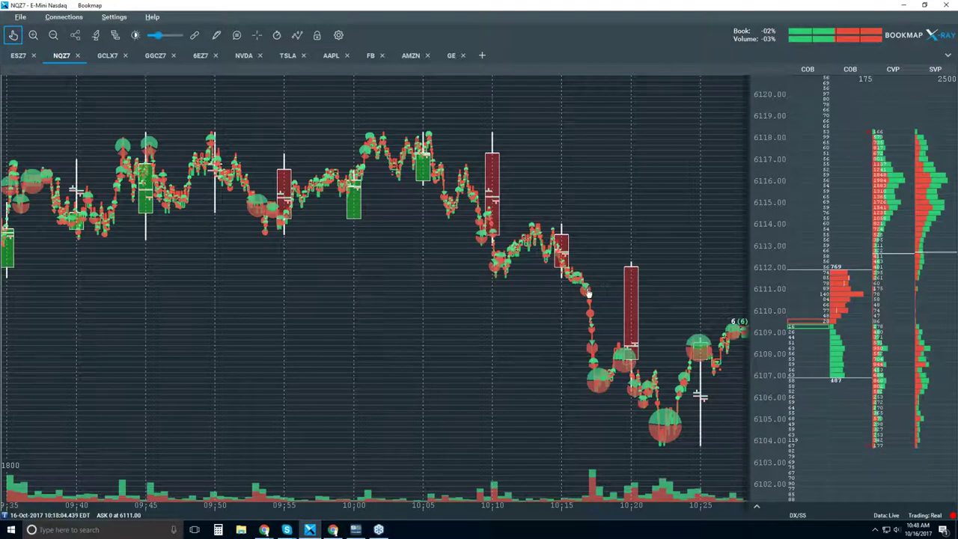
left_click_drag(661, 297, 463, 298)
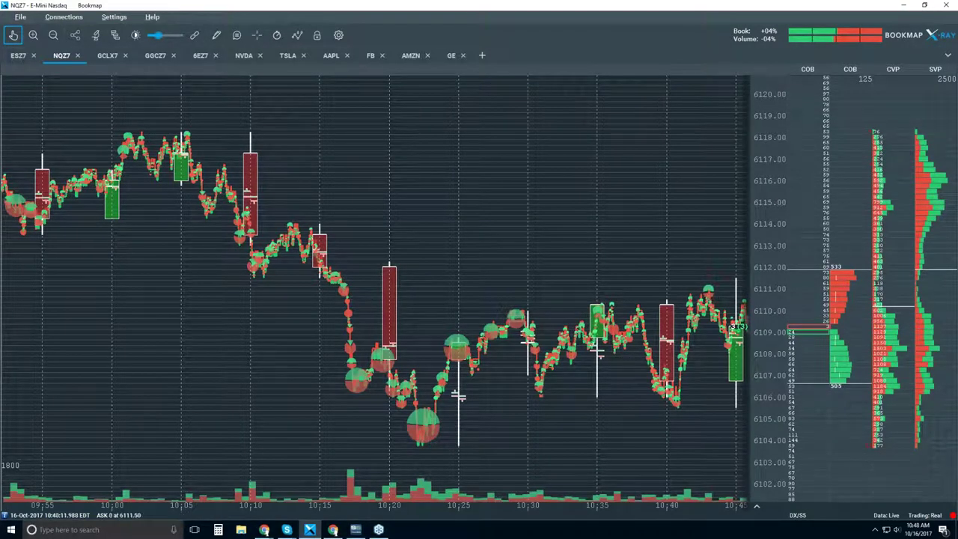
left_click_drag(672, 286, 479, 277)
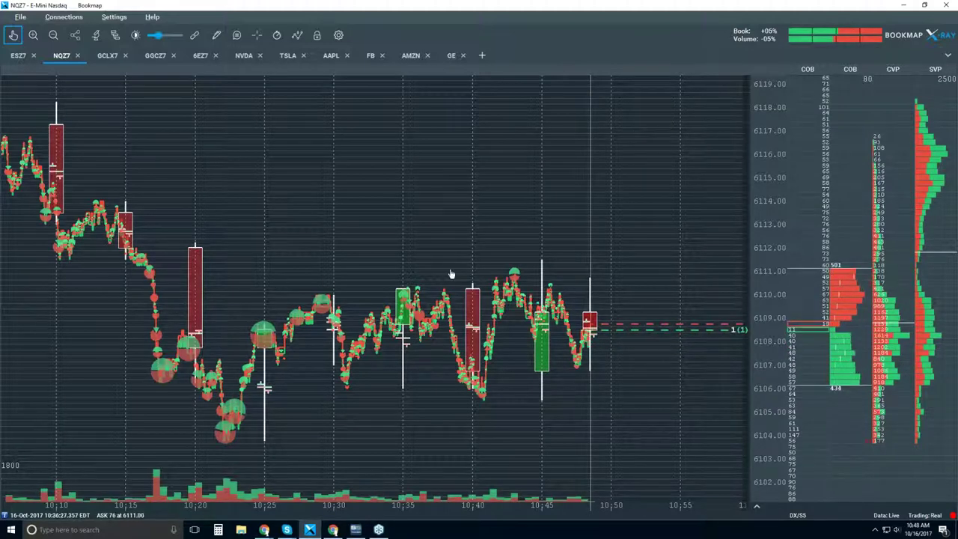
left_click_drag(356, 258, 487, 255)
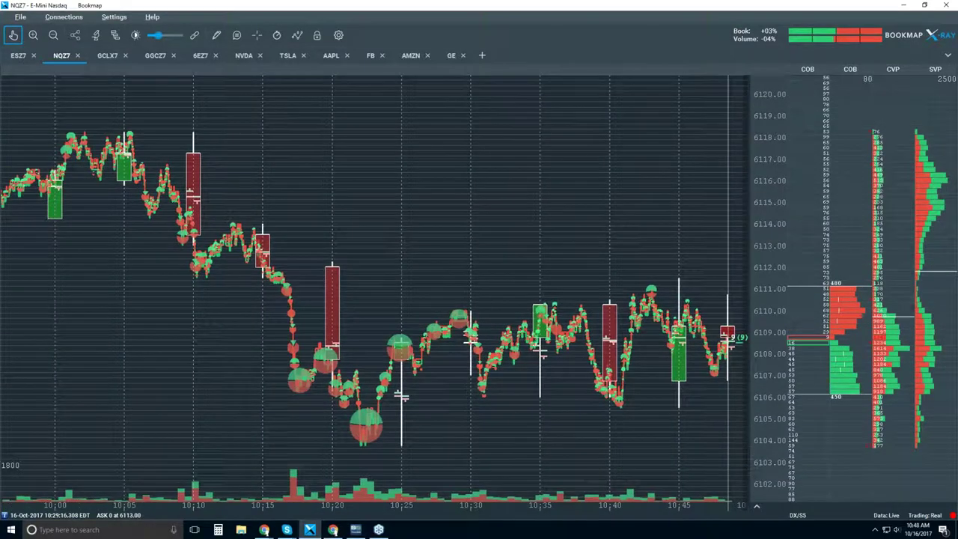
scroll(486, 255, "down", 2)
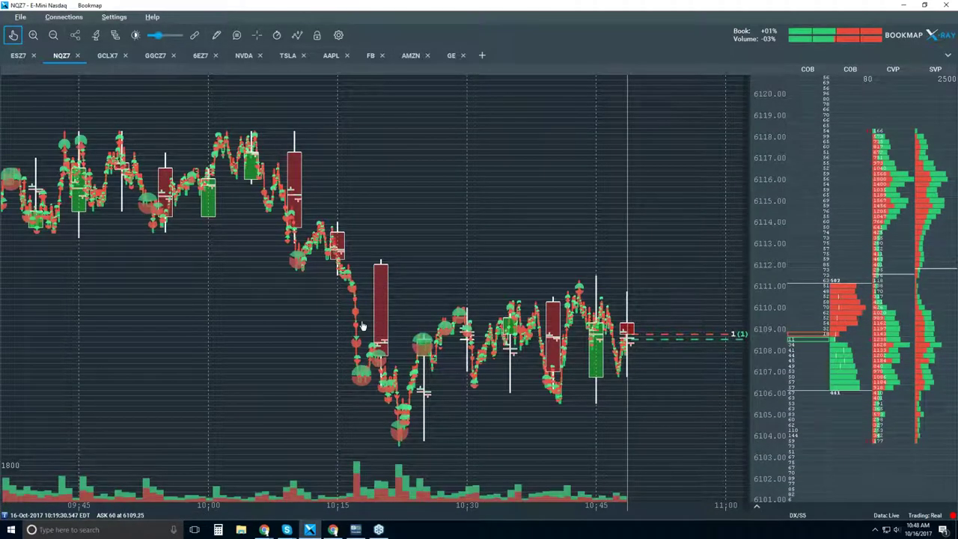
left_click_drag(365, 264, 398, 266)
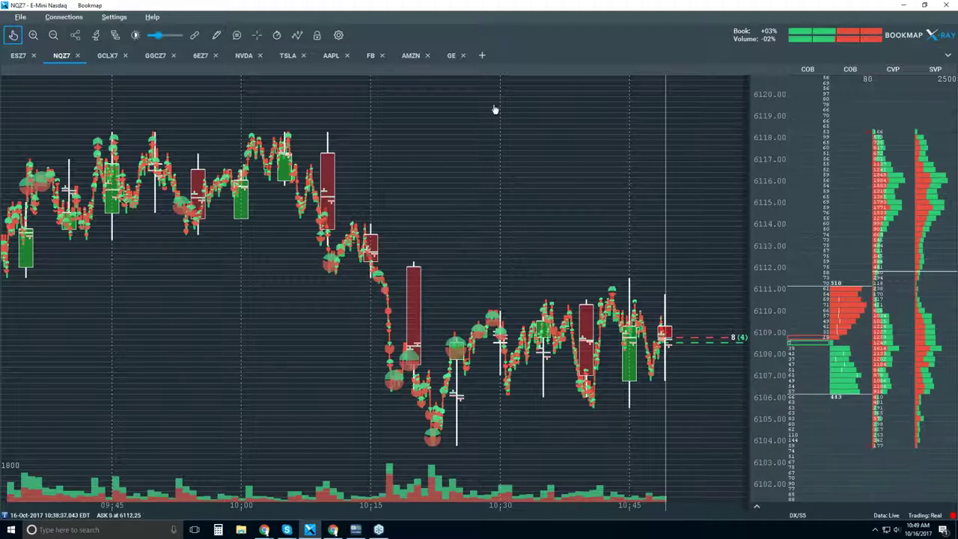
Turn off Candlestick Bars on the NQZ7 chart, leaving the volume dots and bid/ask lines.
left_click(297, 34)
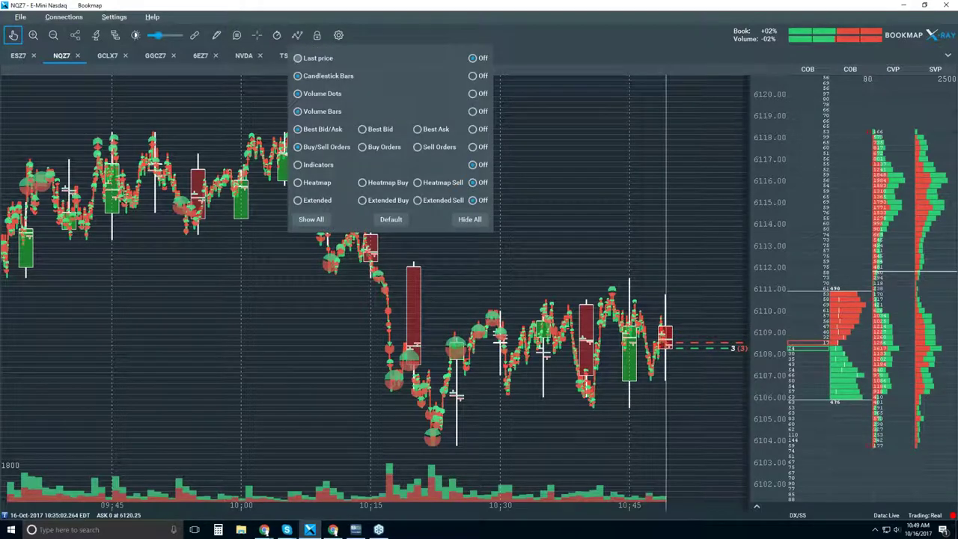
left_click(473, 75)
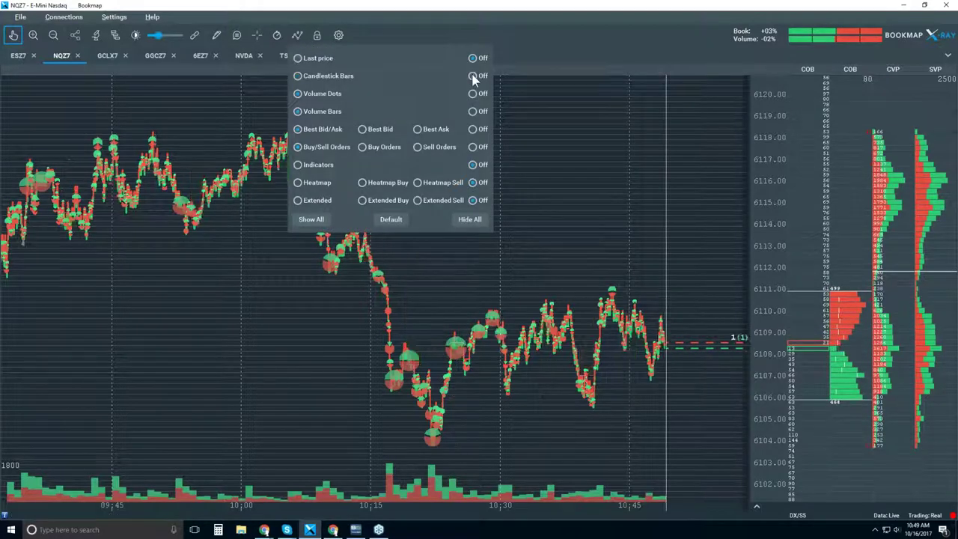
left_click(577, 205)
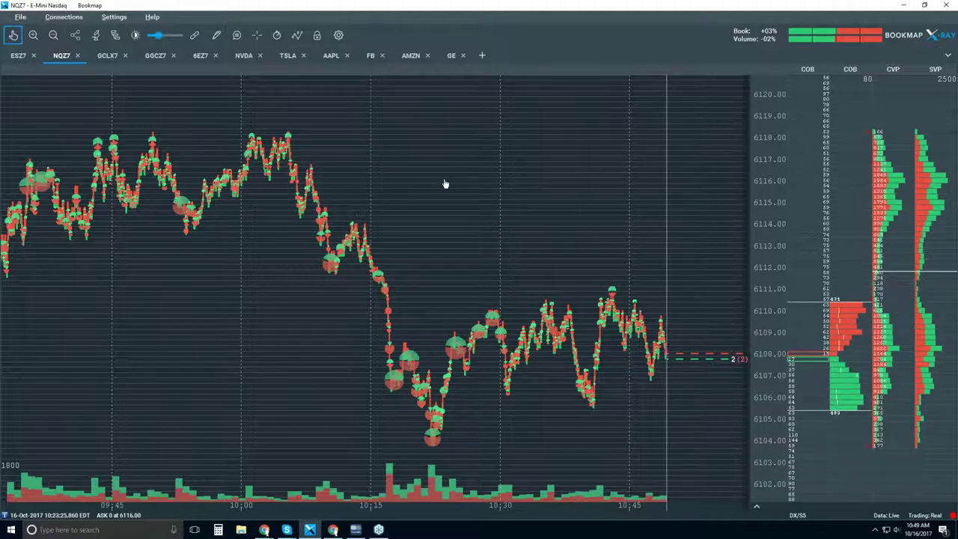